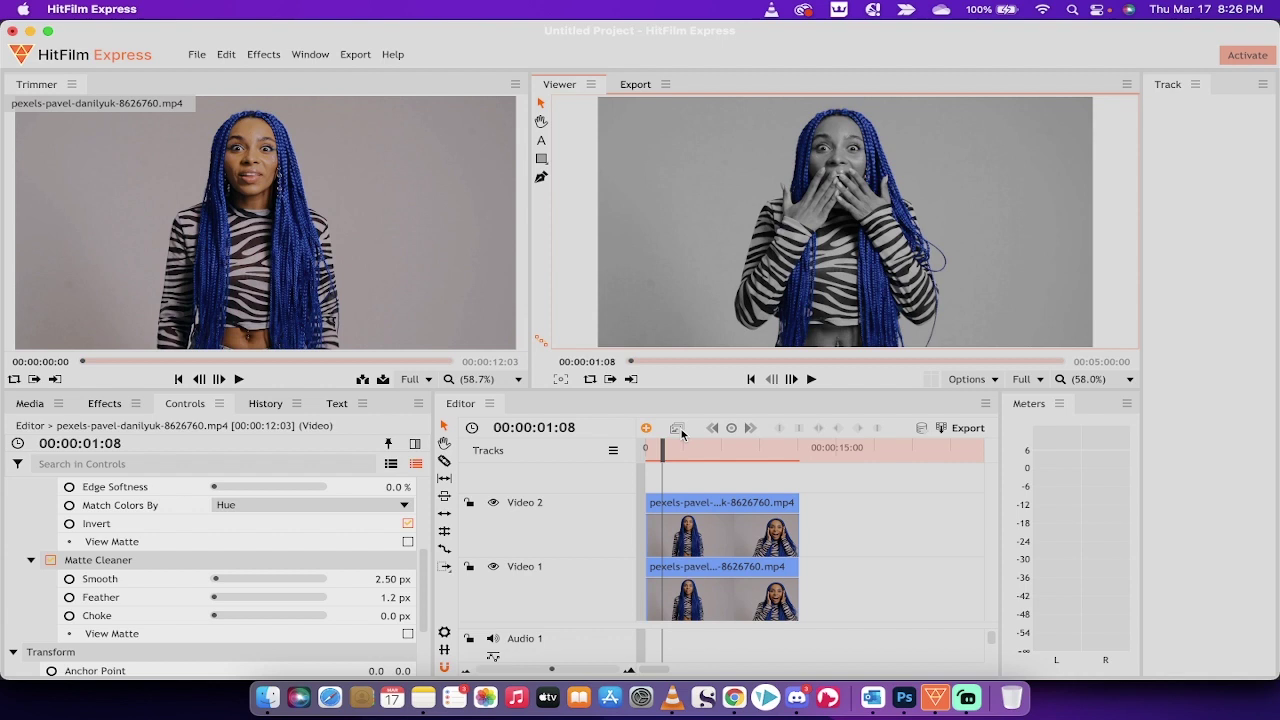
Scrub through the clip to preview the current effect
drag(660, 445, 705, 452)
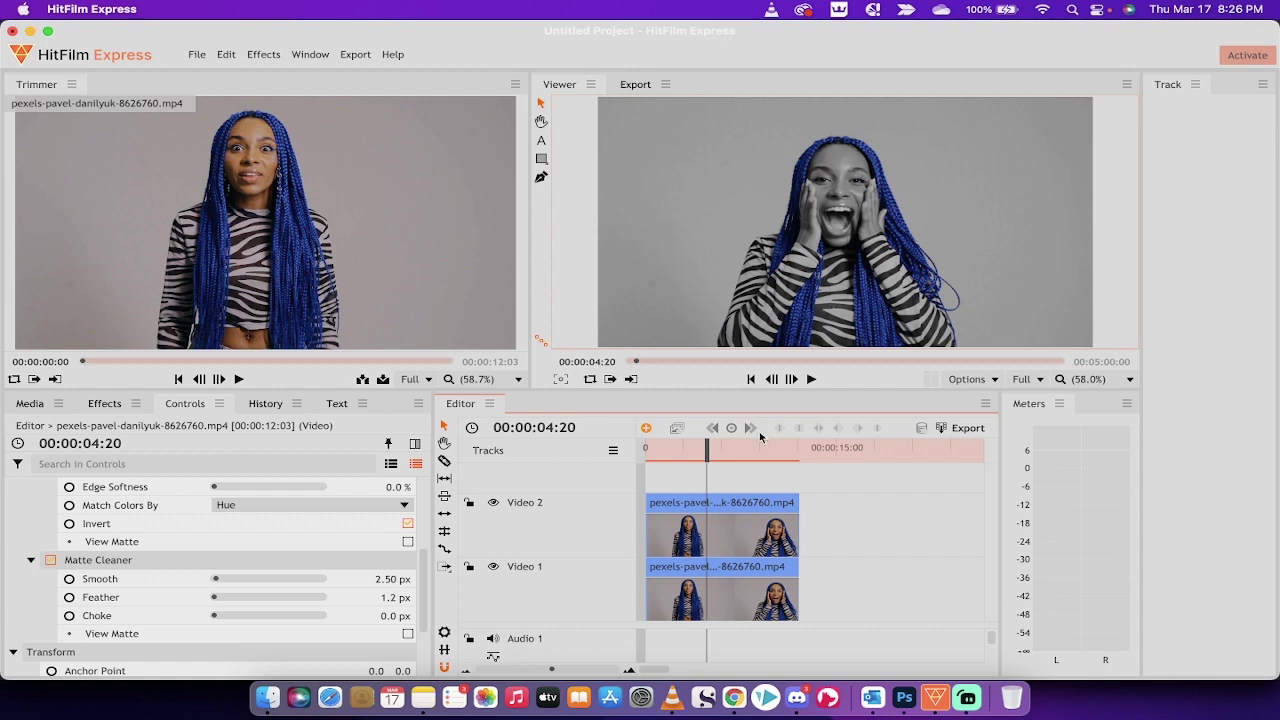
drag(707, 452, 672, 457)
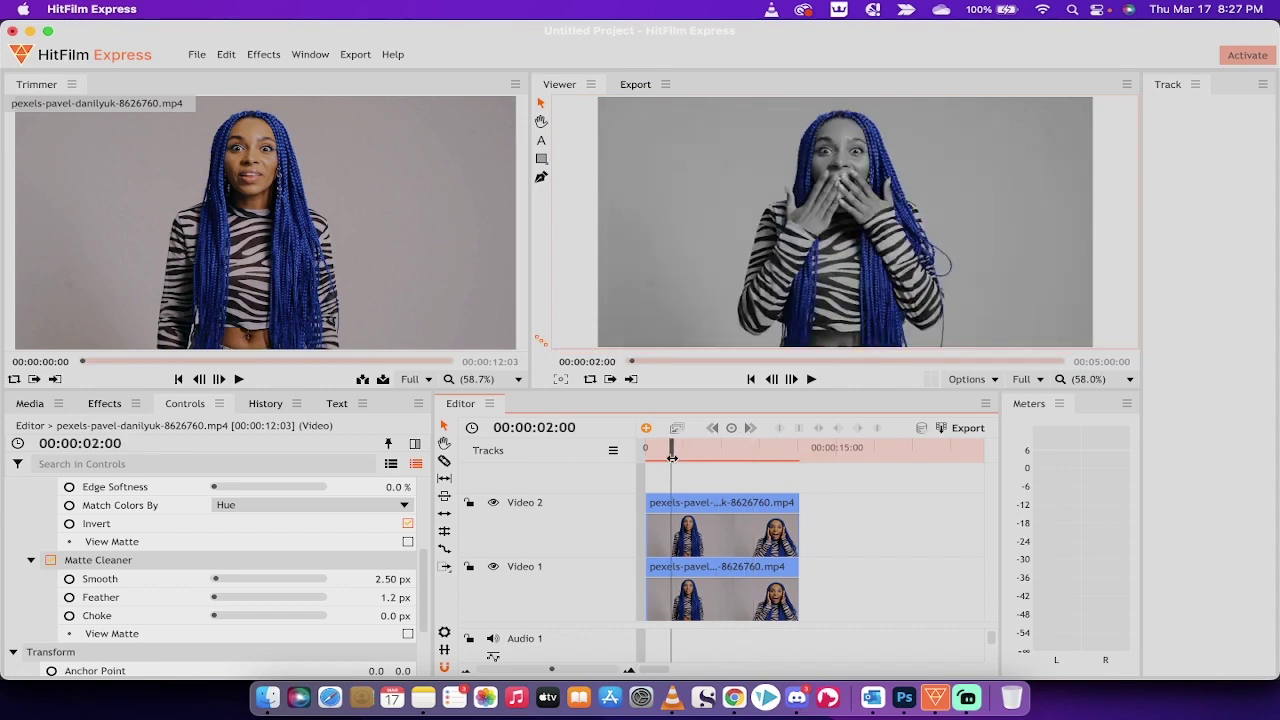
click(32, 403)
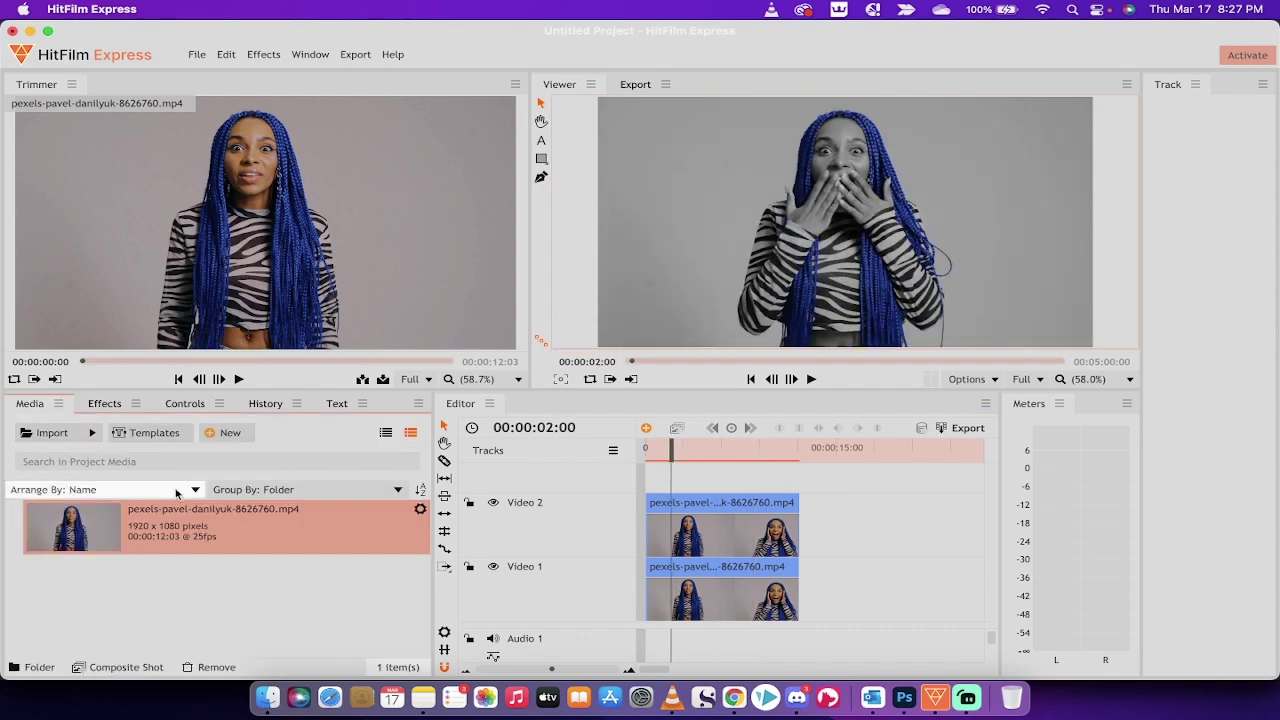
Remove both clips from Video 1 and Video 2 and return the playhead to 00:00:00:00
drag(866, 579, 682, 502)
right_click(682, 502)
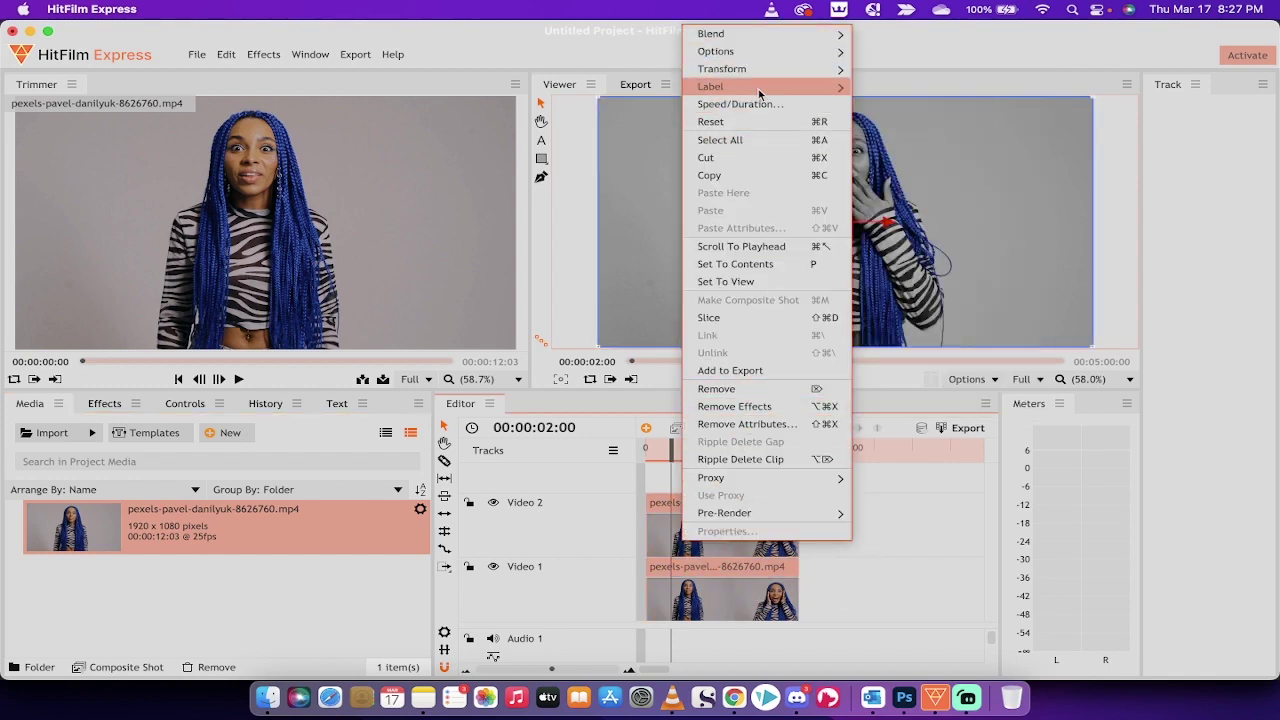
click(741, 391)
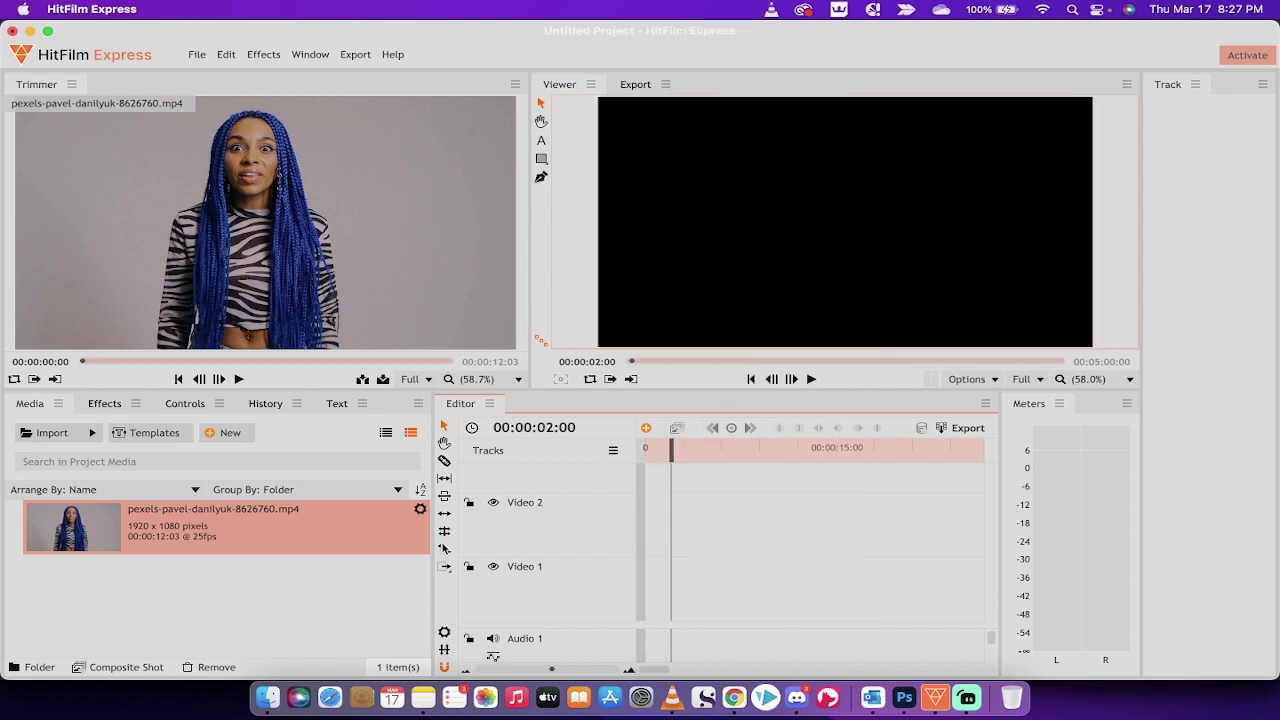
click(286, 600)
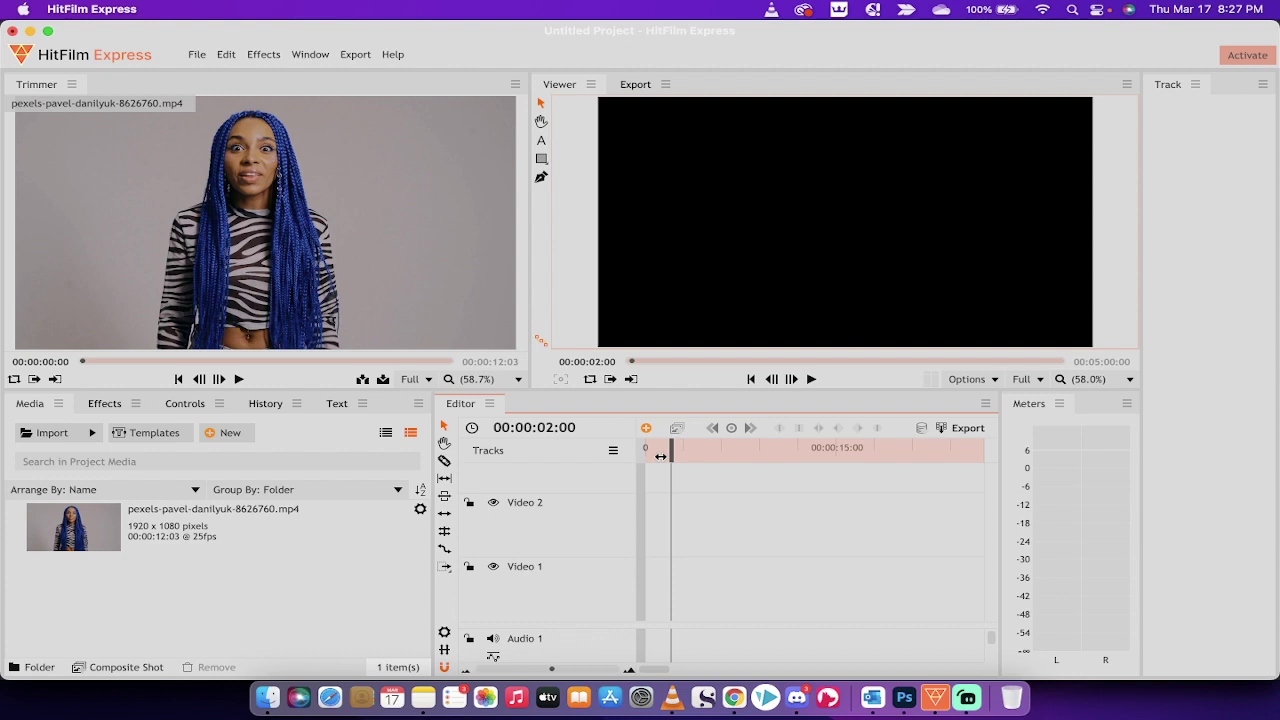
drag(676, 454, 629, 463)
click(142, 539)
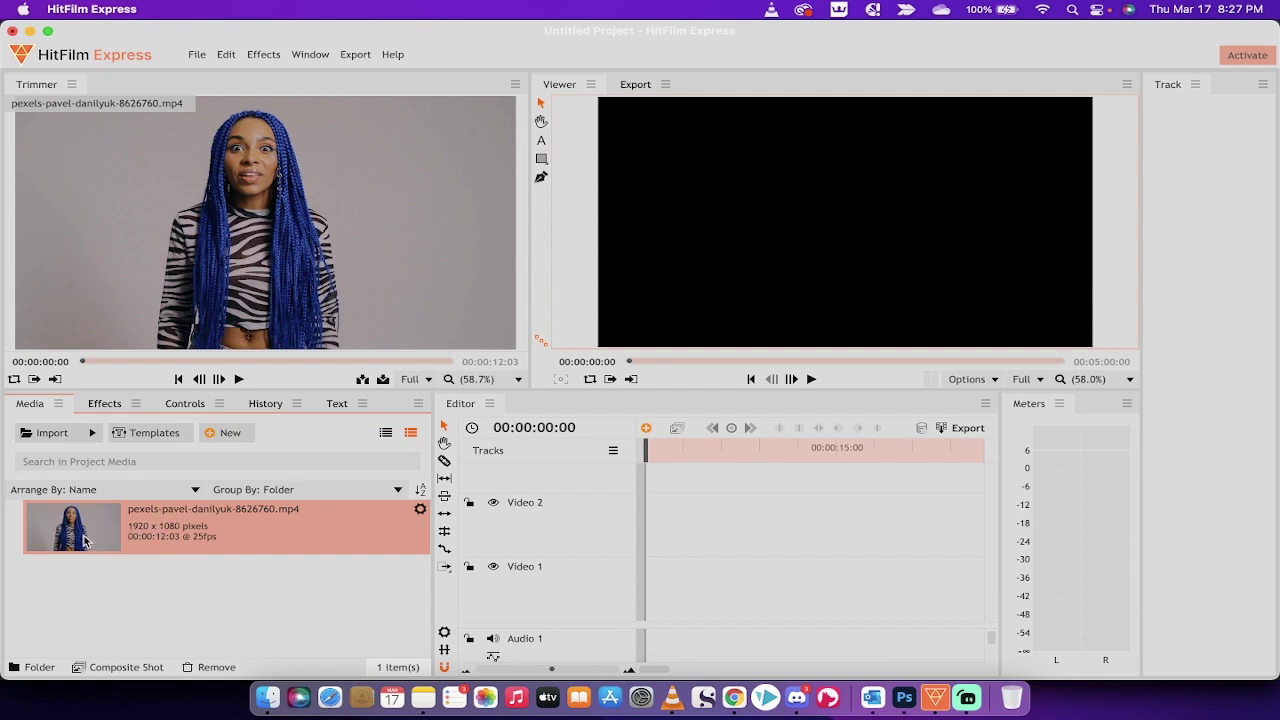
Place pexels-pavel-danilyuk-8626760.mp4 on Video 1 and a second copy on Video 2 at the start
drag(84, 541, 645, 592)
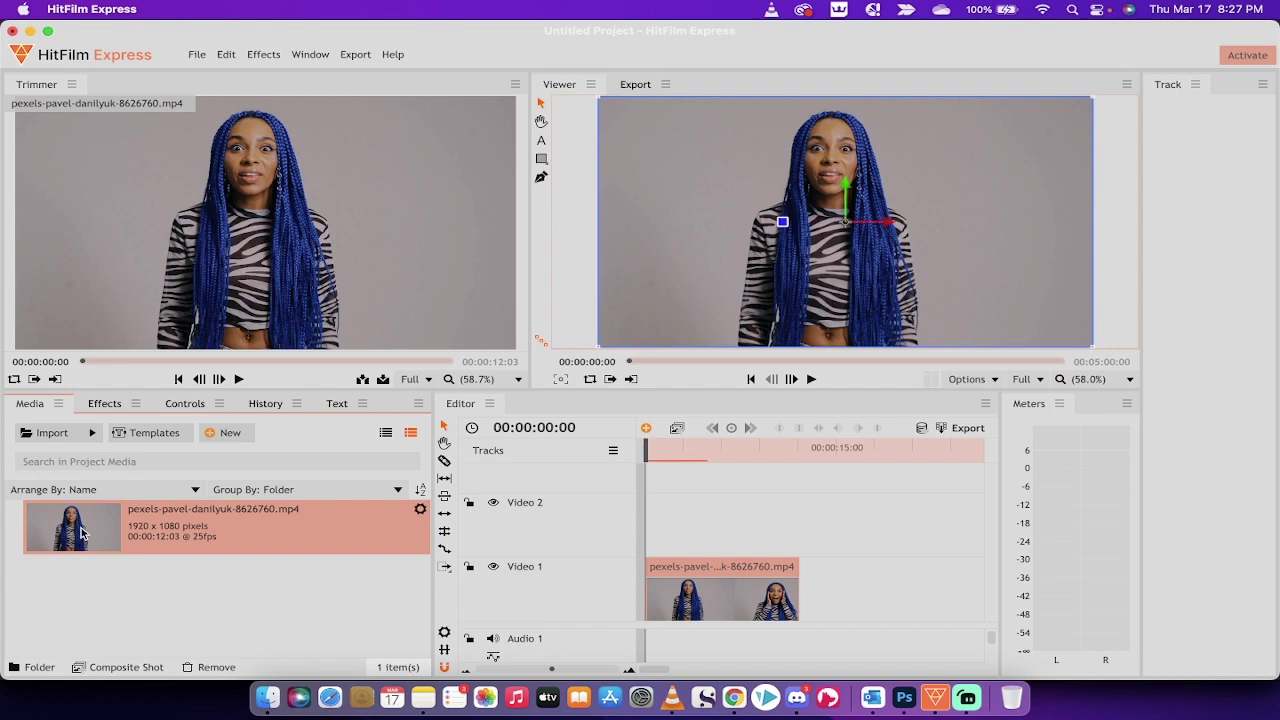
drag(70, 535, 688, 545)
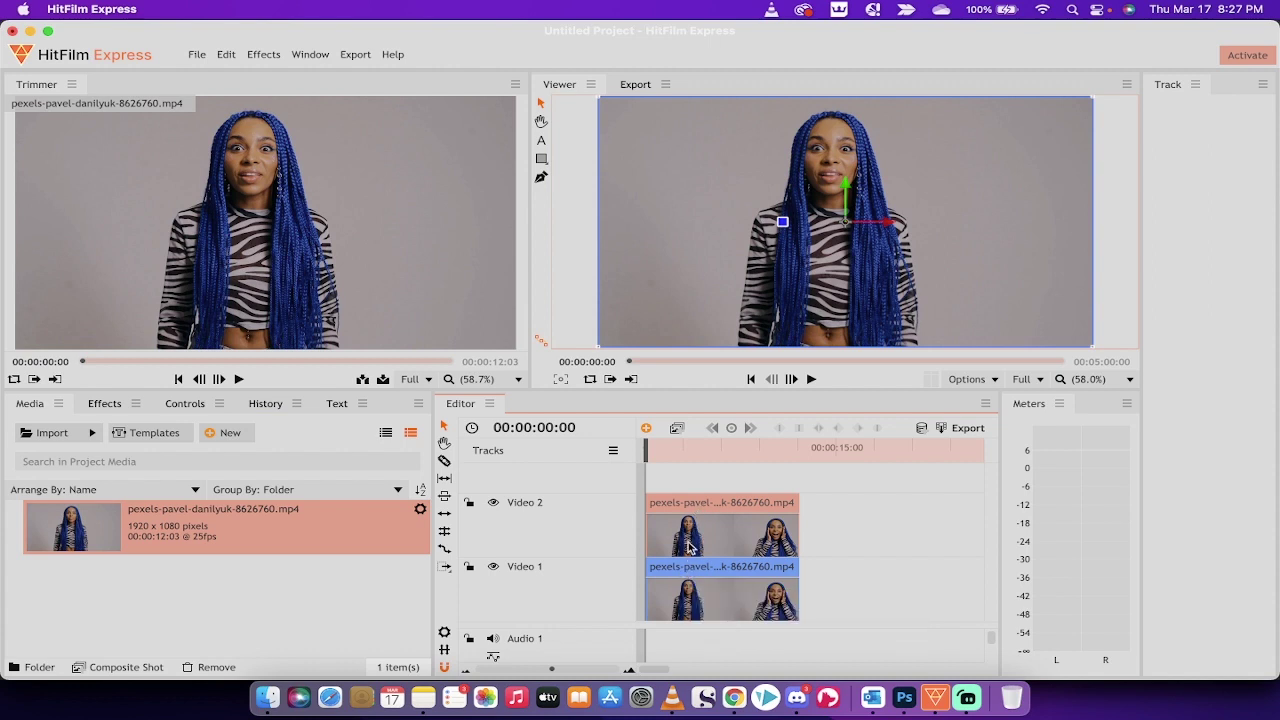
Search effects for 'hue' and drop Hue, Saturation & Lightness onto the Video 1 clip
click(866, 568)
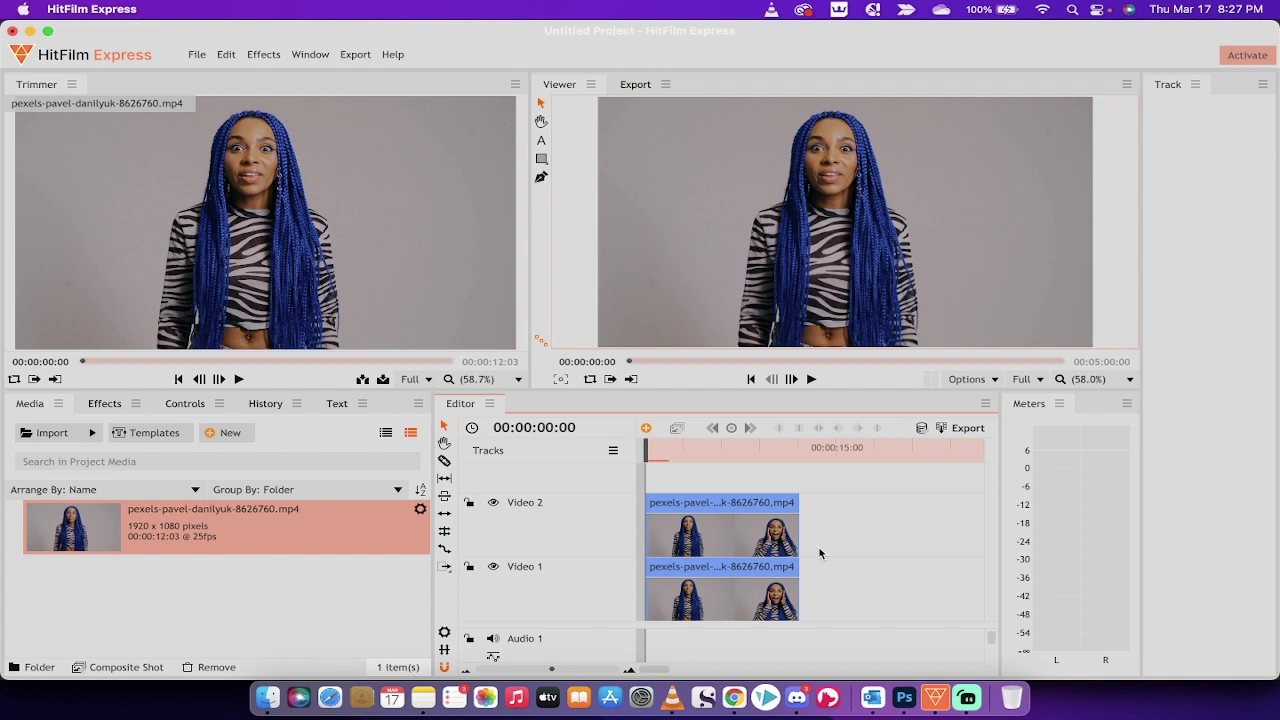
click(686, 572)
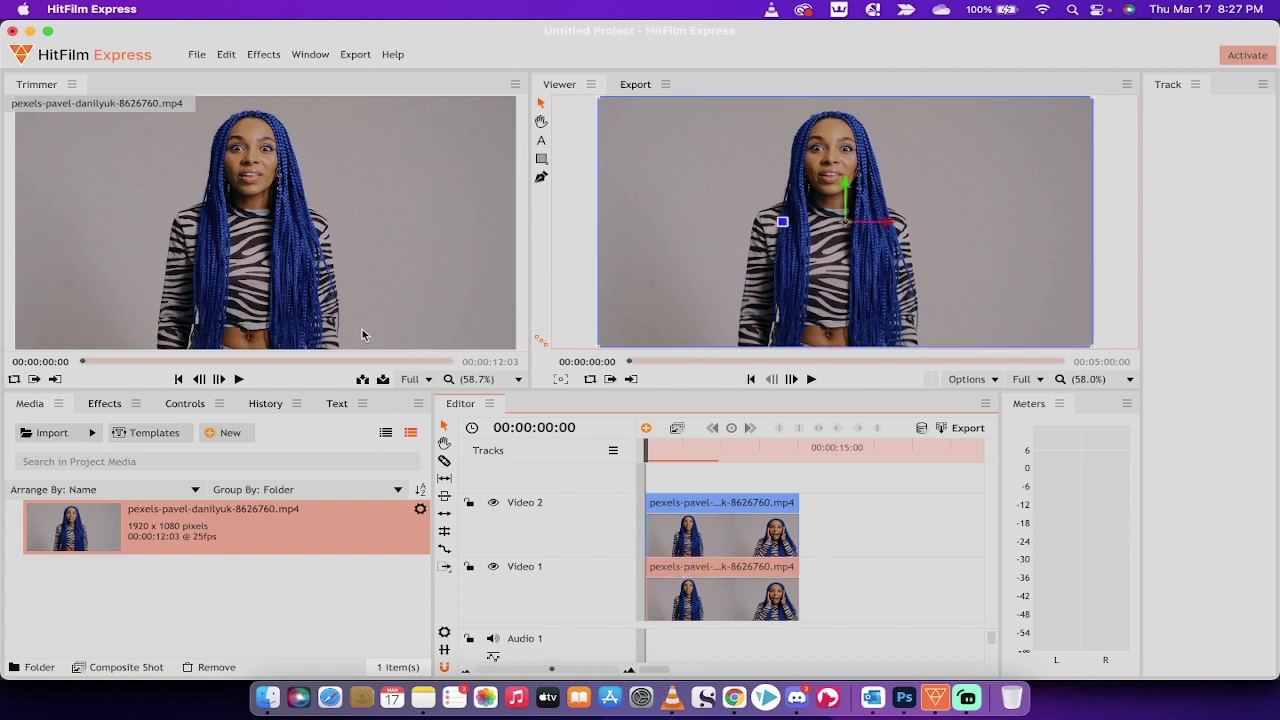
click(107, 408)
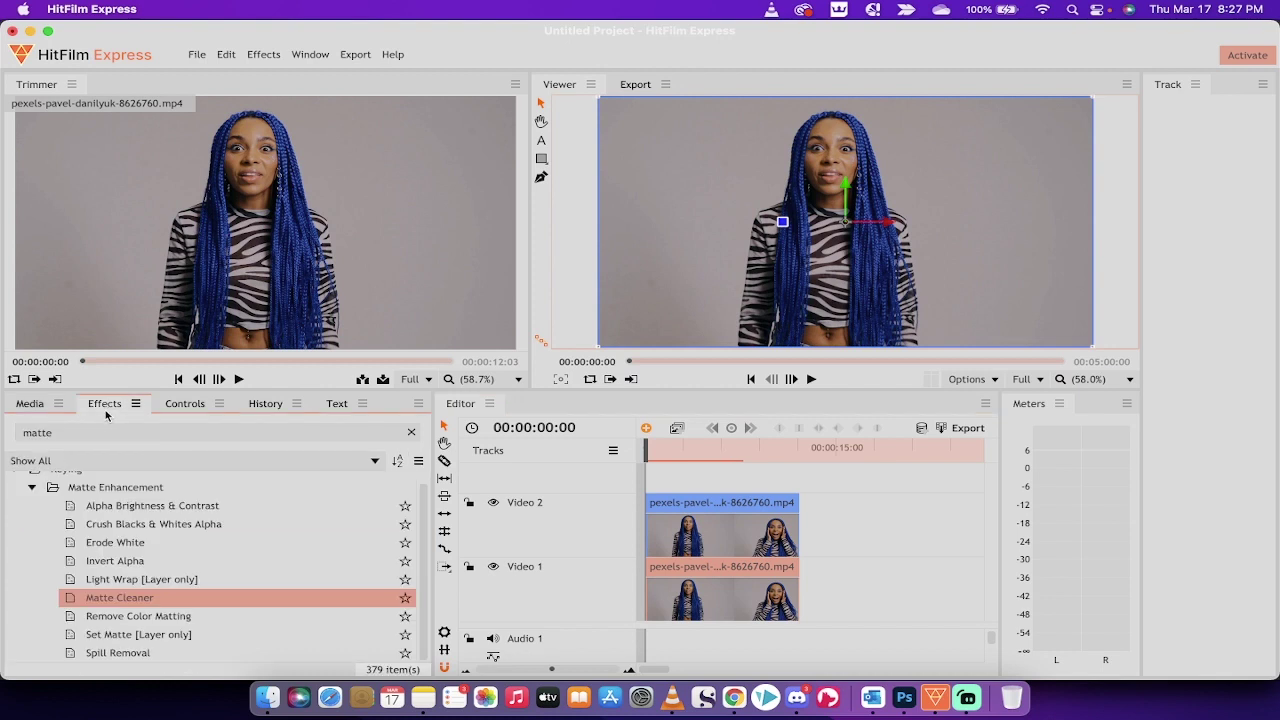
drag(90, 433, 16, 432)
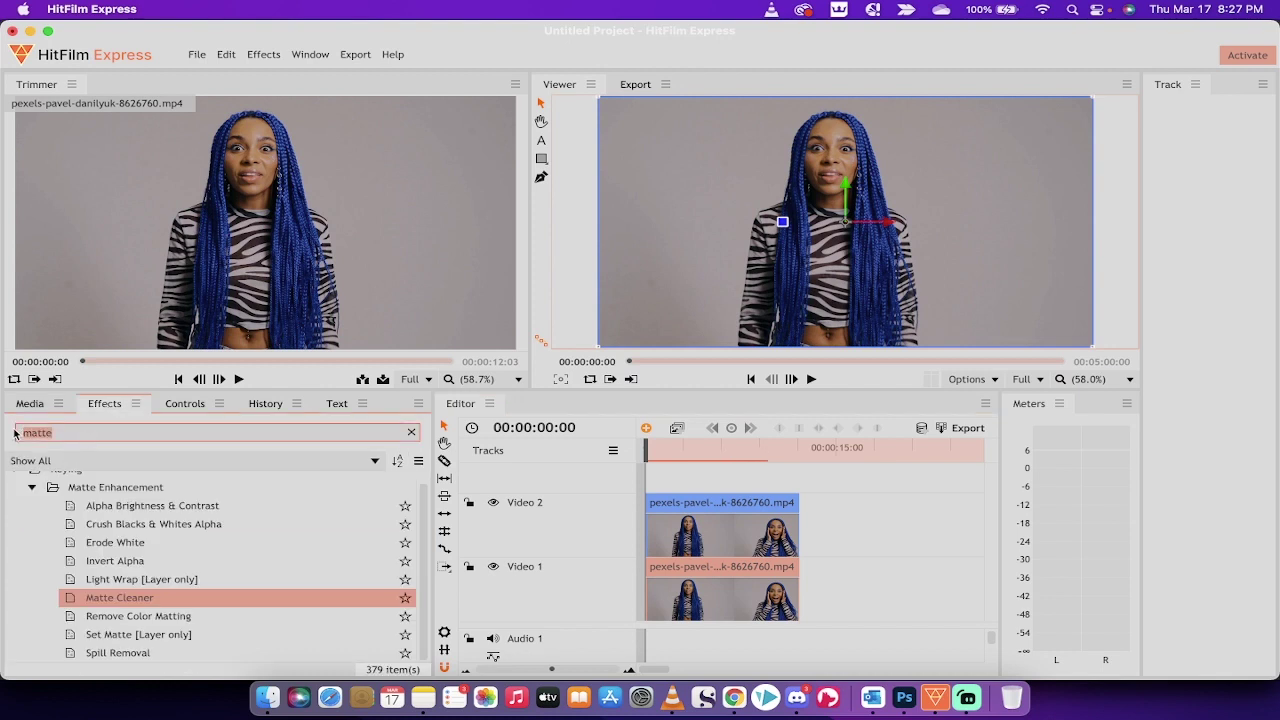
text(hue)
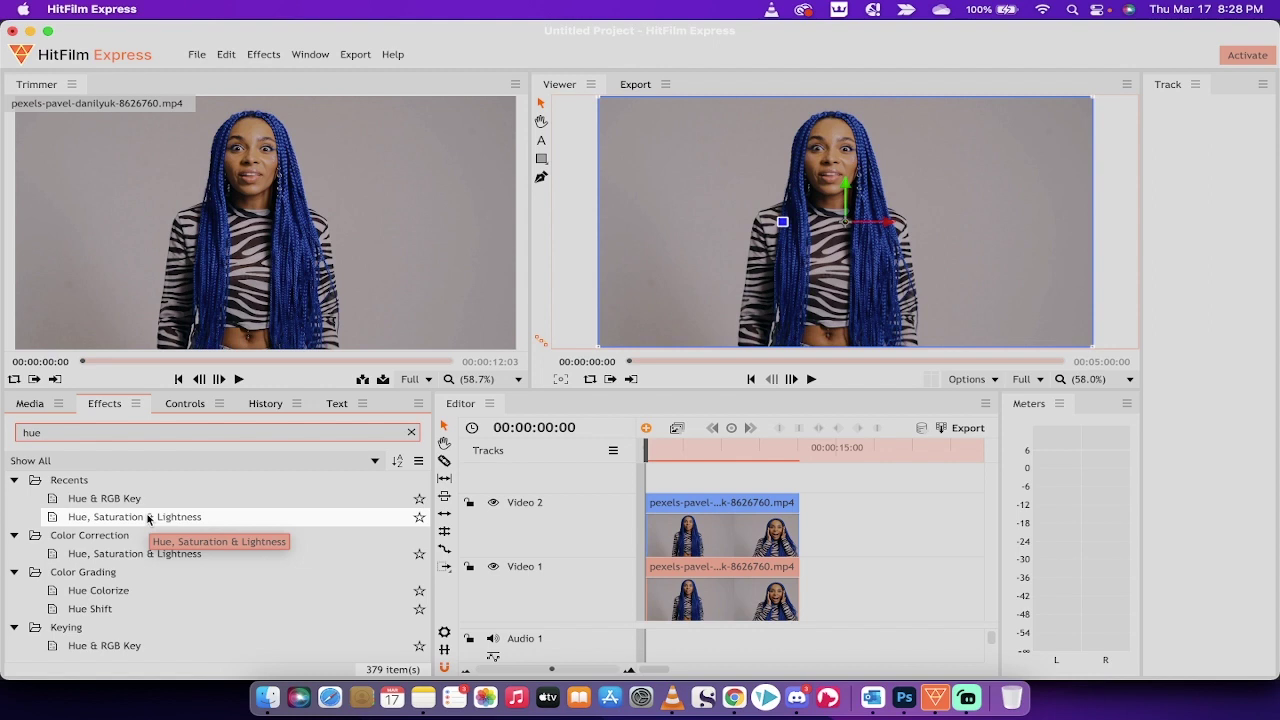
drag(148, 518, 676, 577)
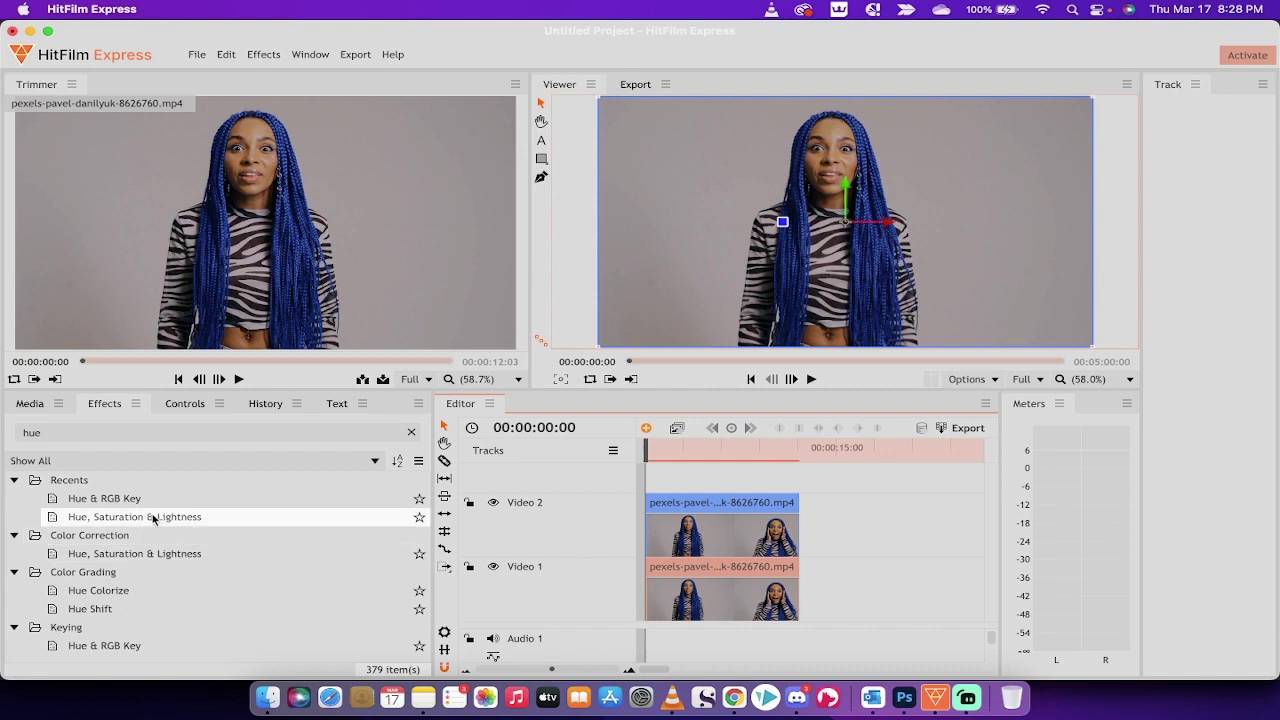
click(102, 520)
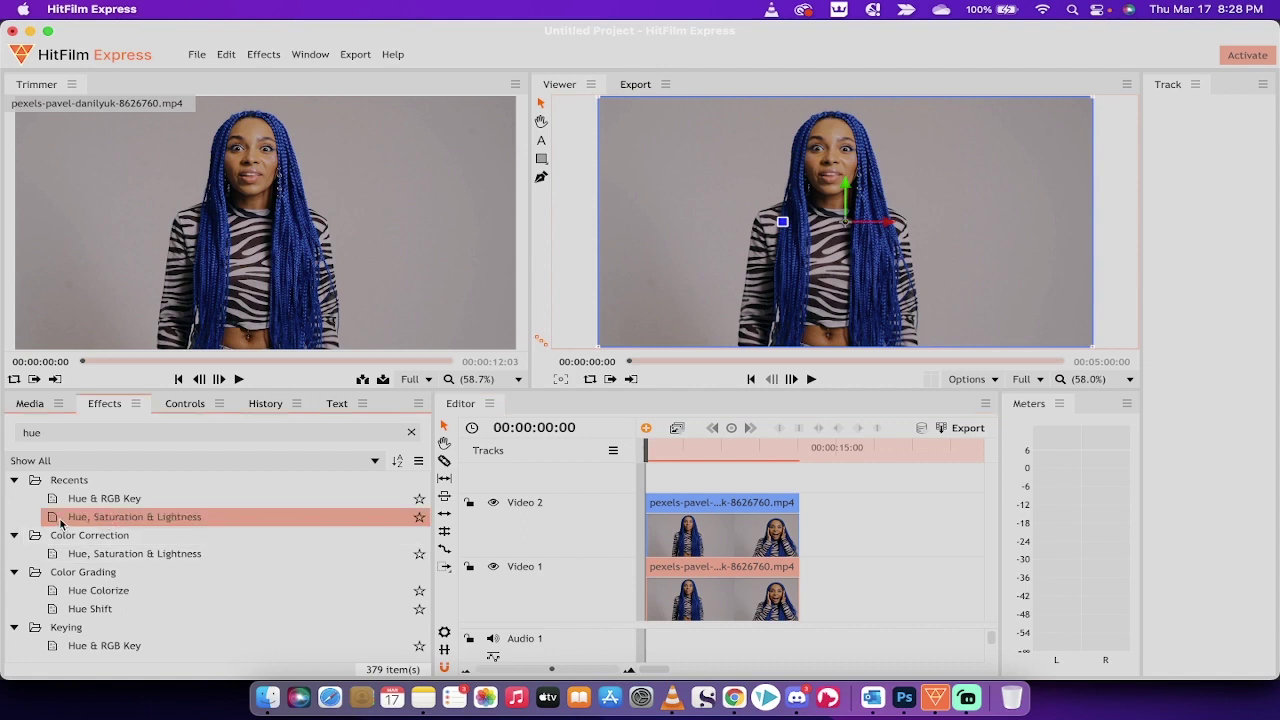
drag(76, 520, 668, 574)
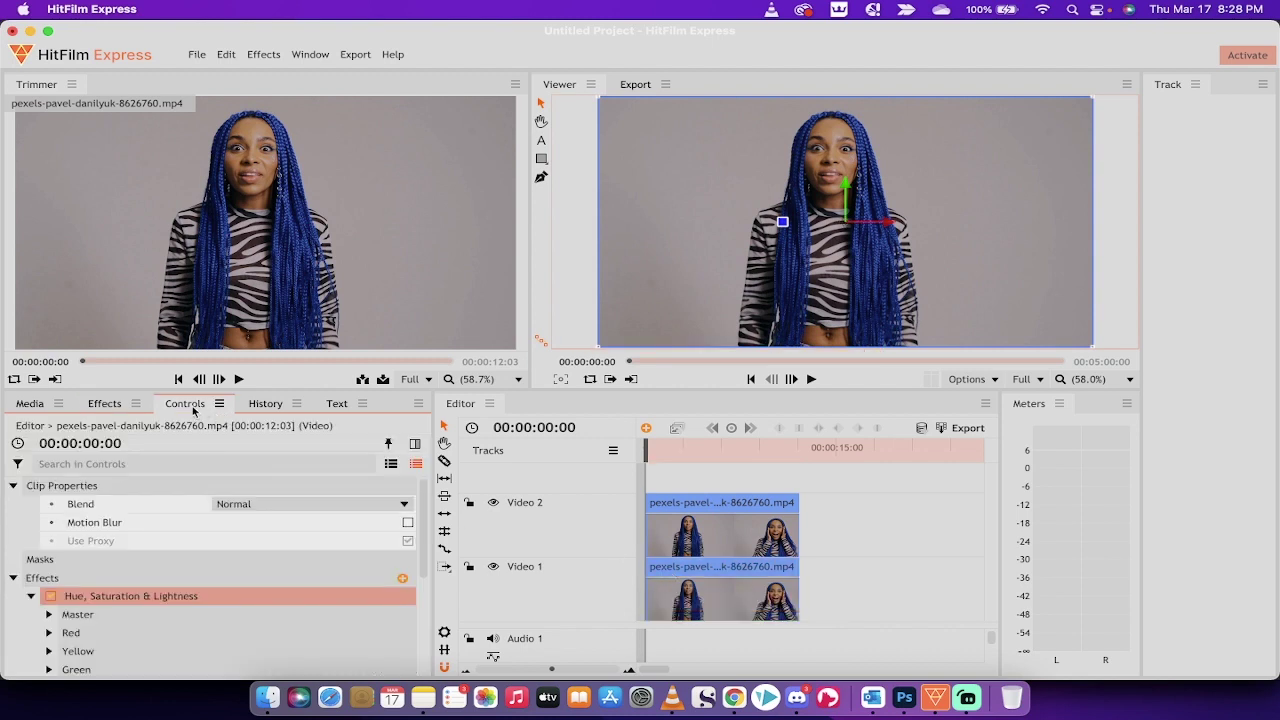
Set the Video 1 clip's Hue, Saturation & Lightness Master Saturation to -100
scroll(131, 585, down, 3)
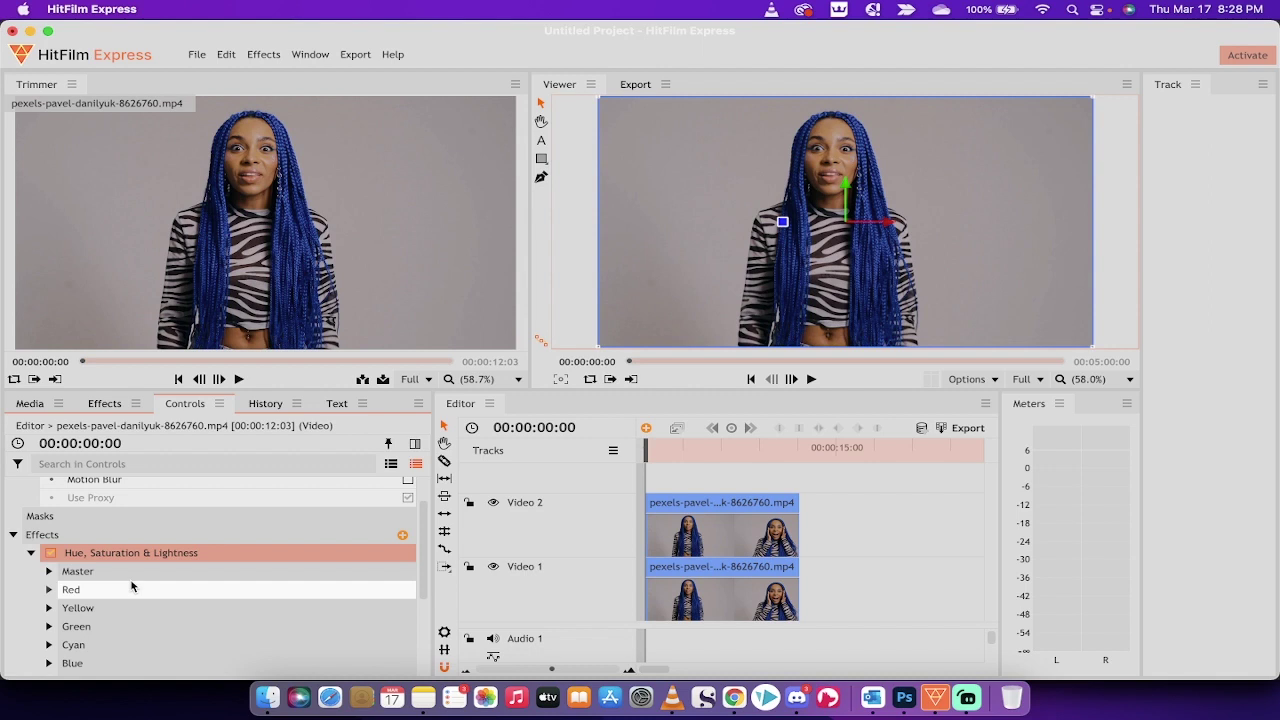
click(90, 502)
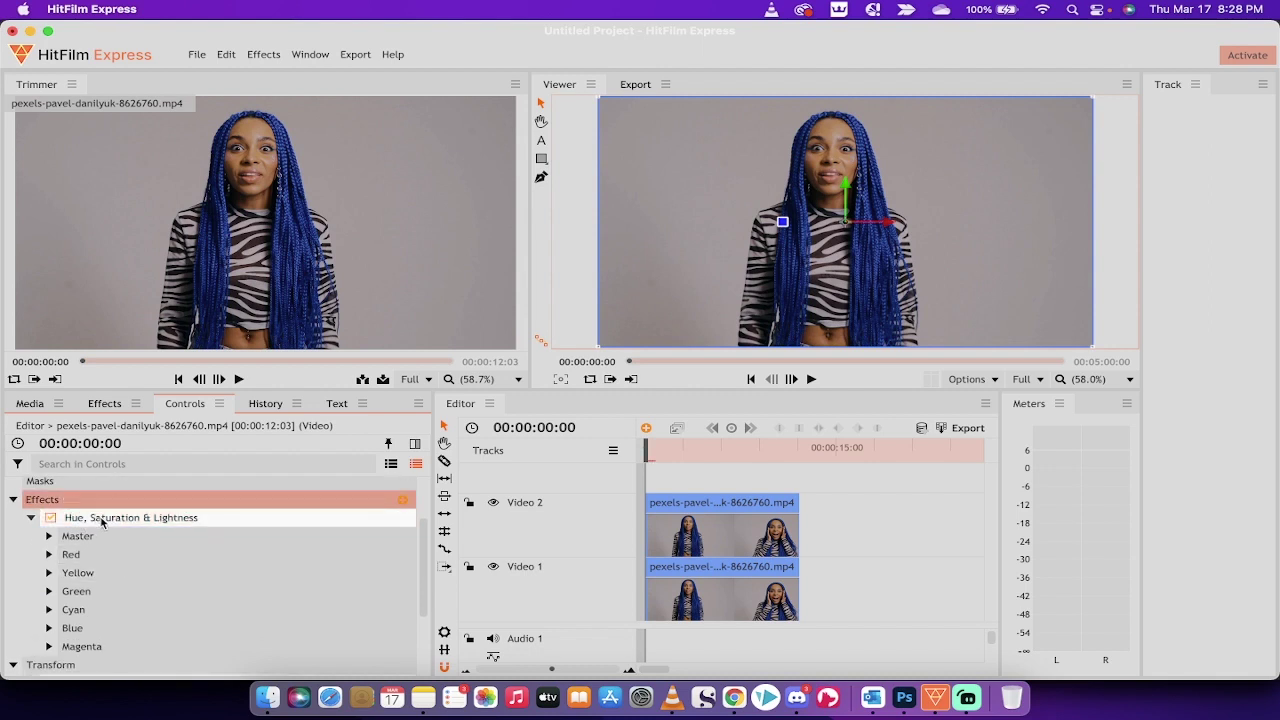
click(51, 519)
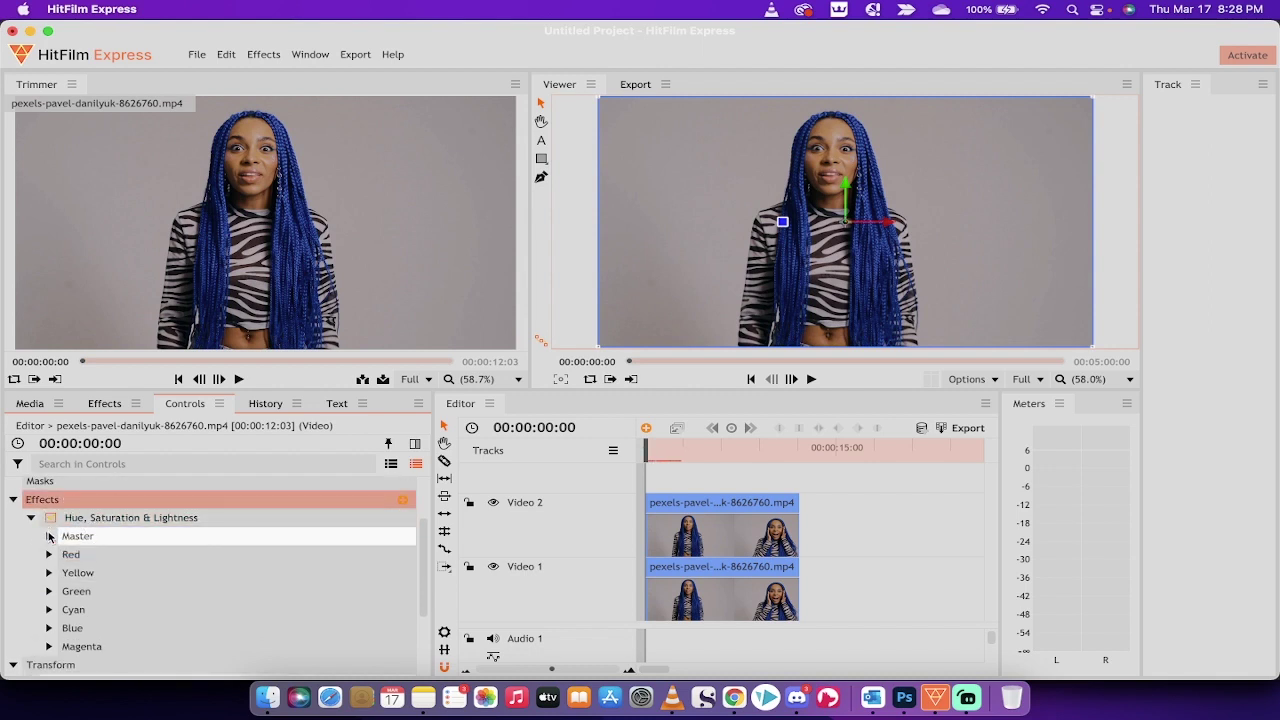
click(49, 536)
scroll(85, 538, down, 1)
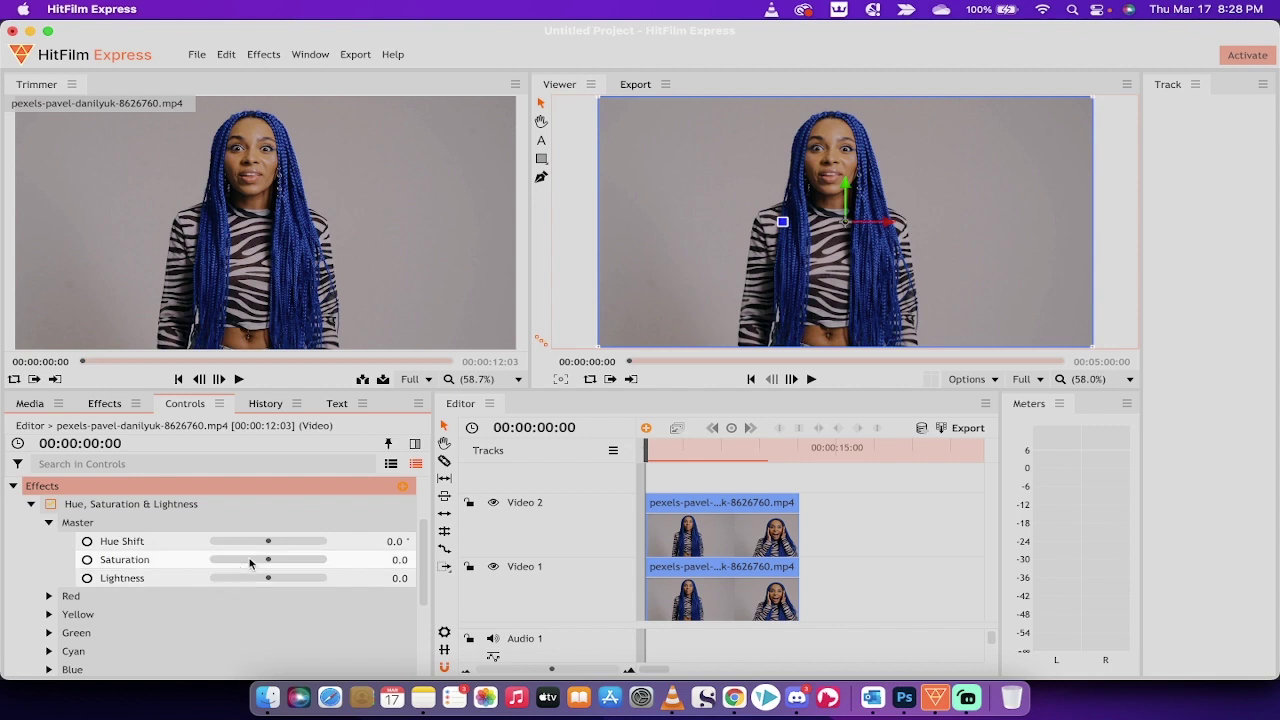
drag(268, 562, 210, 564)
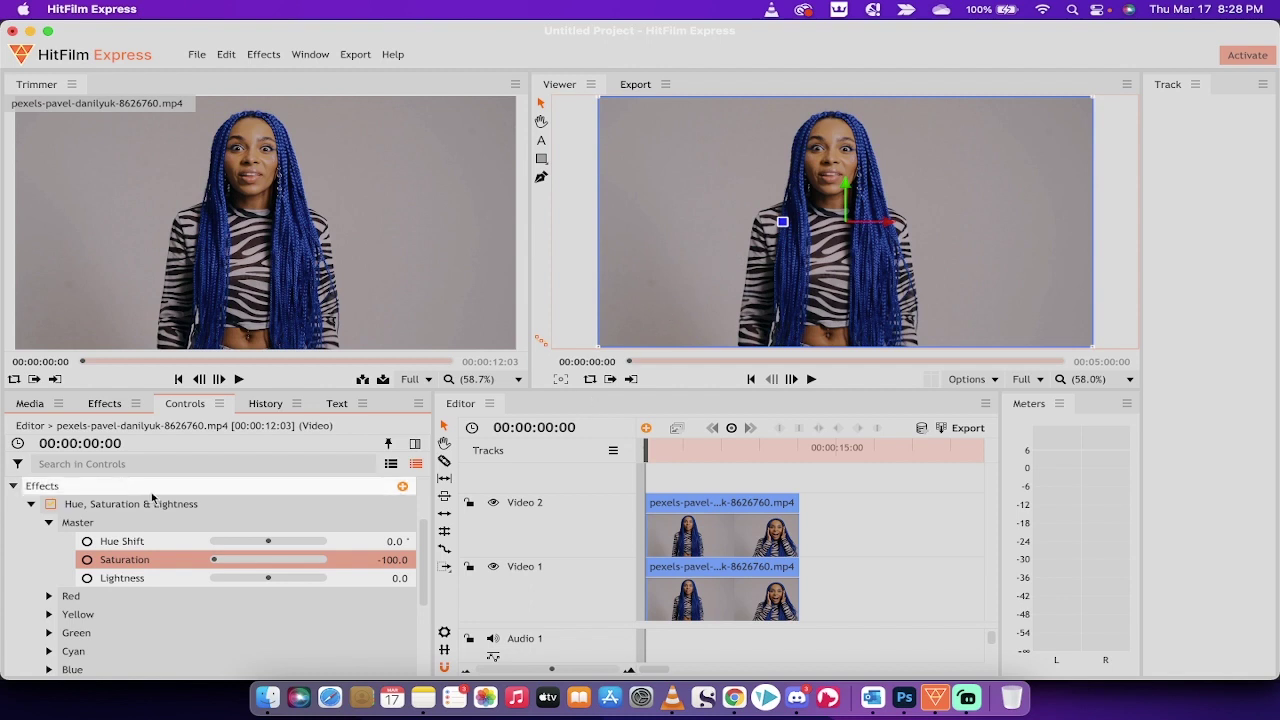
click(31, 505)
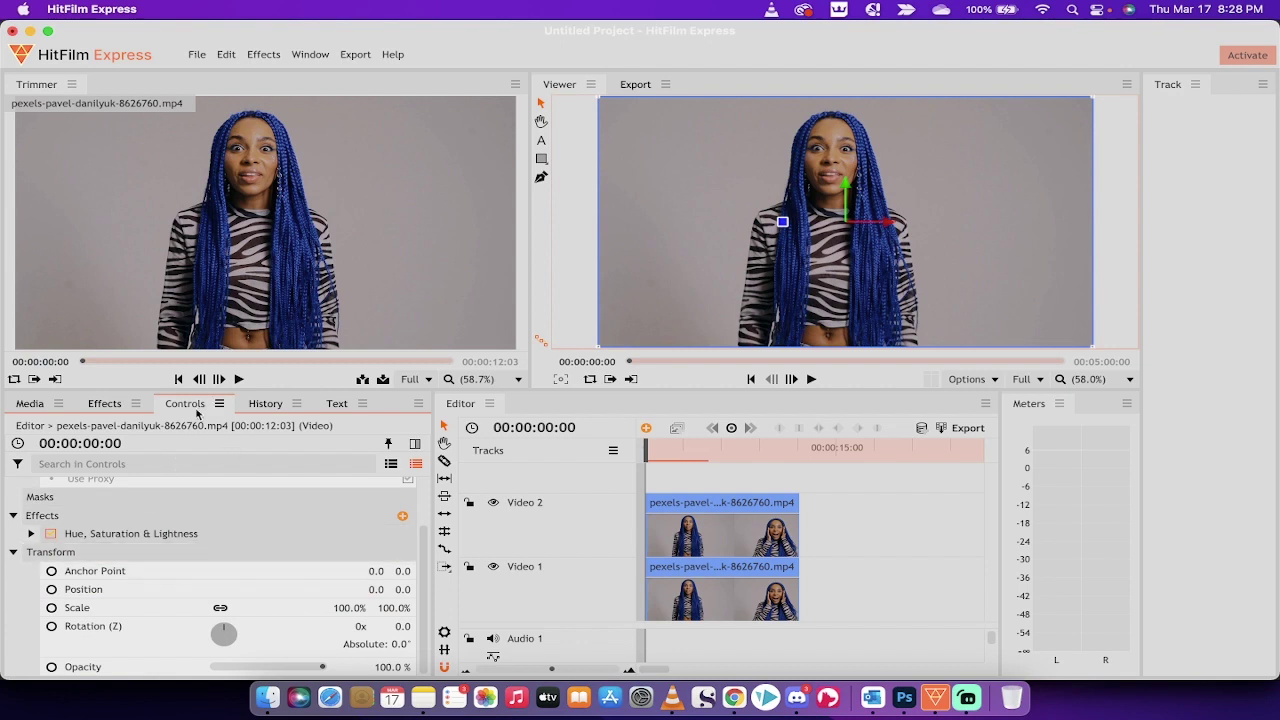
Add Hue & RGB Key to the Video 2 clip and bring up its settings
click(107, 408)
click(122, 500)
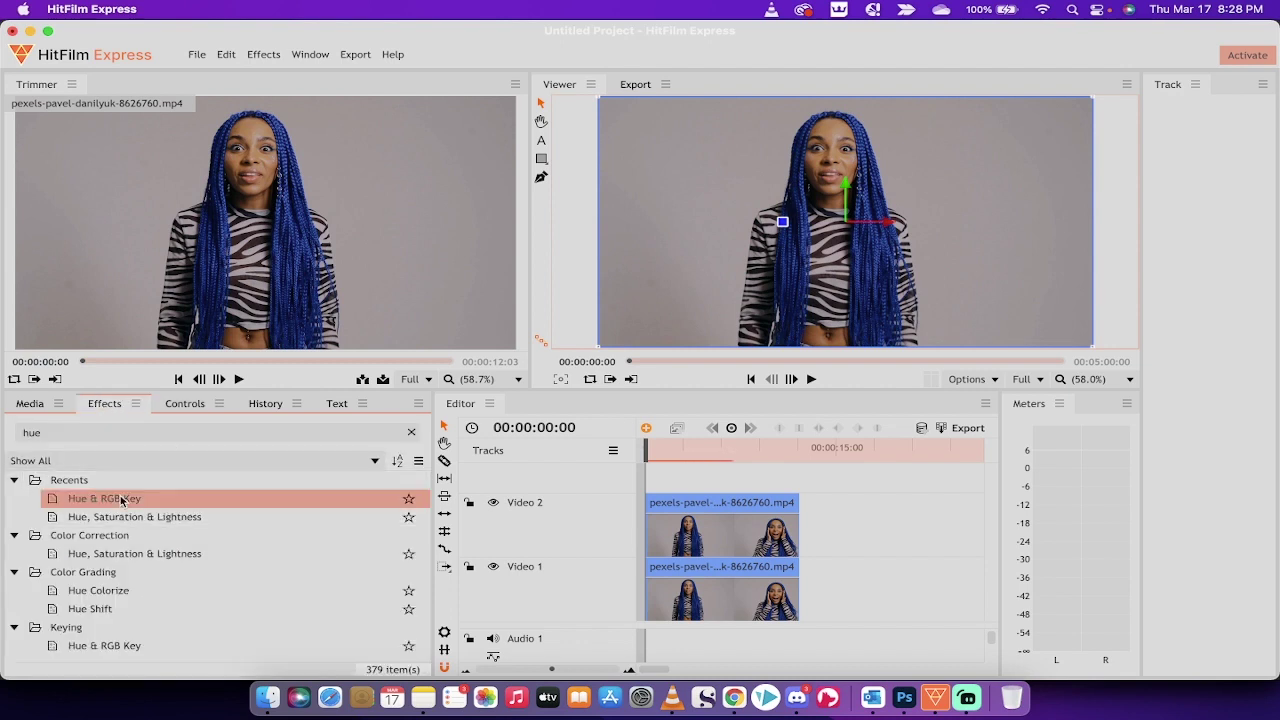
drag(114, 503, 60, 505)
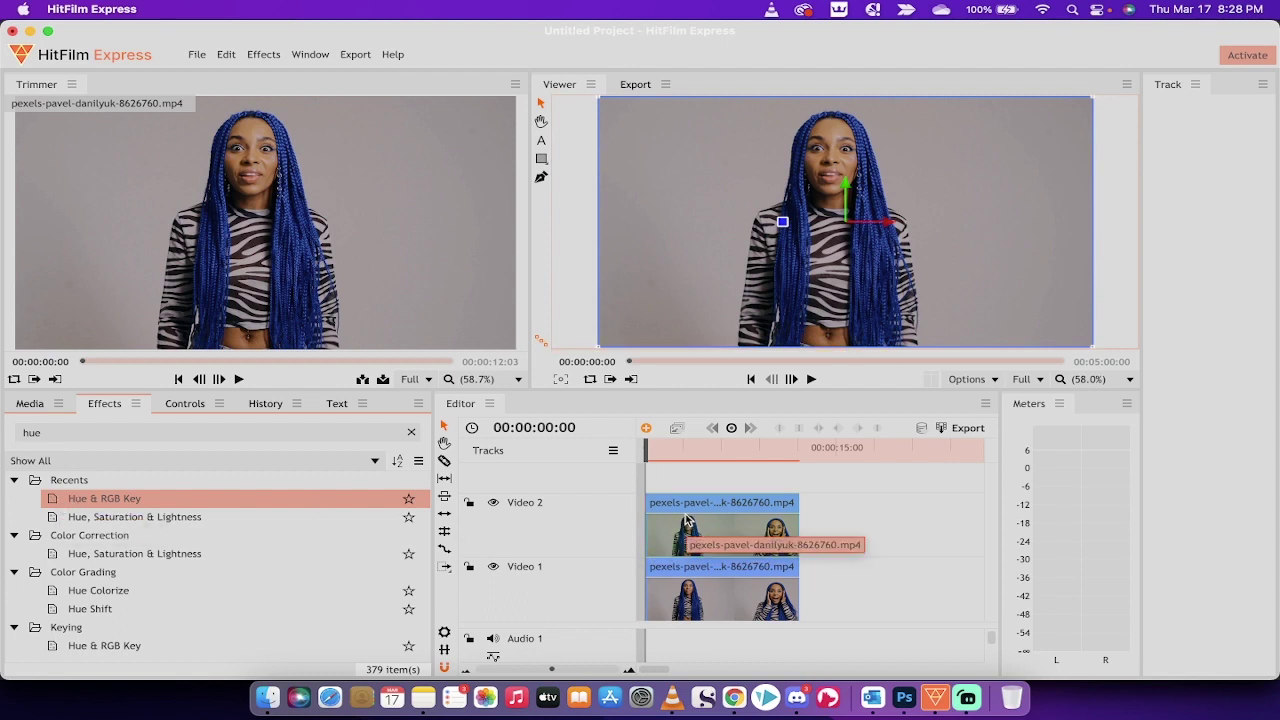
click(684, 516)
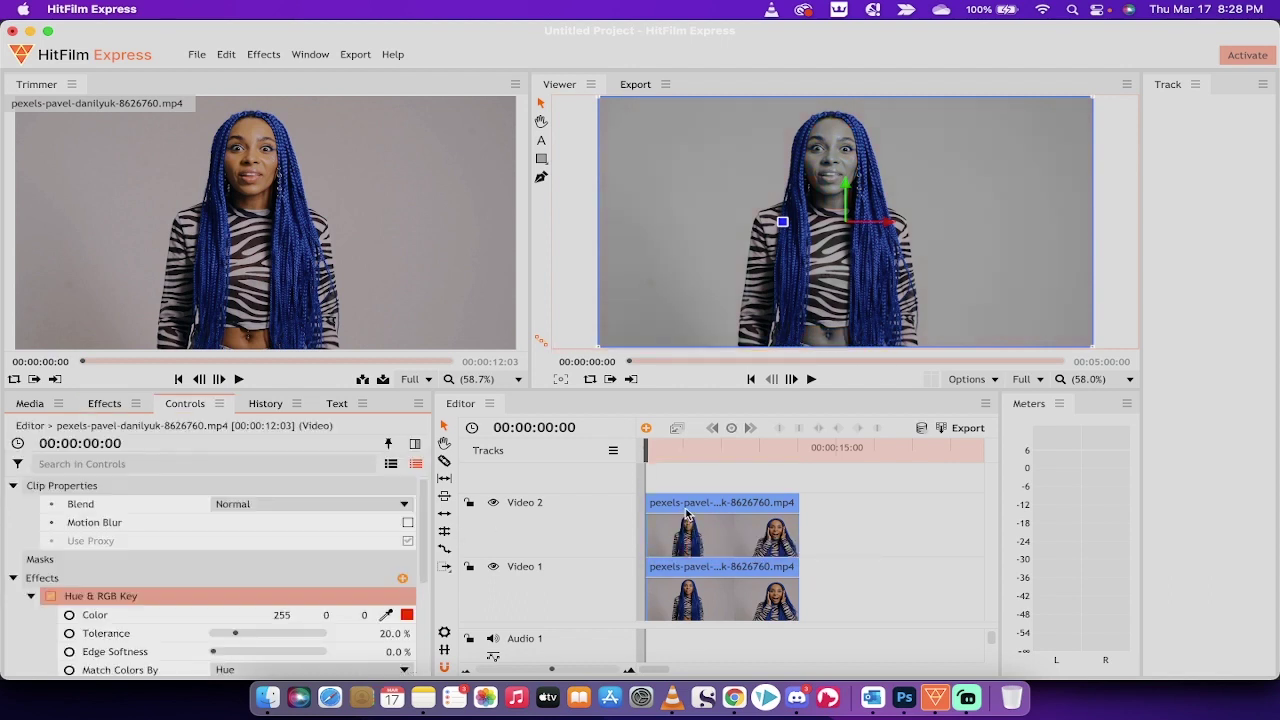
click(686, 514)
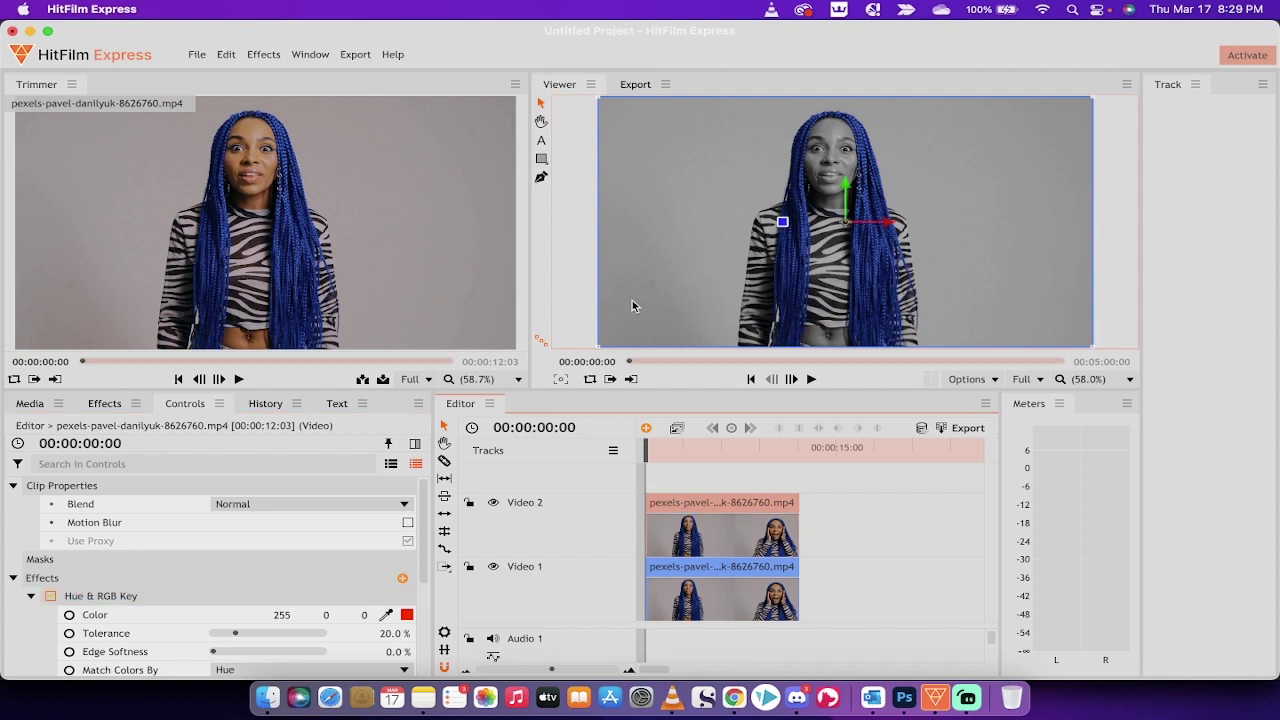
click(117, 596)
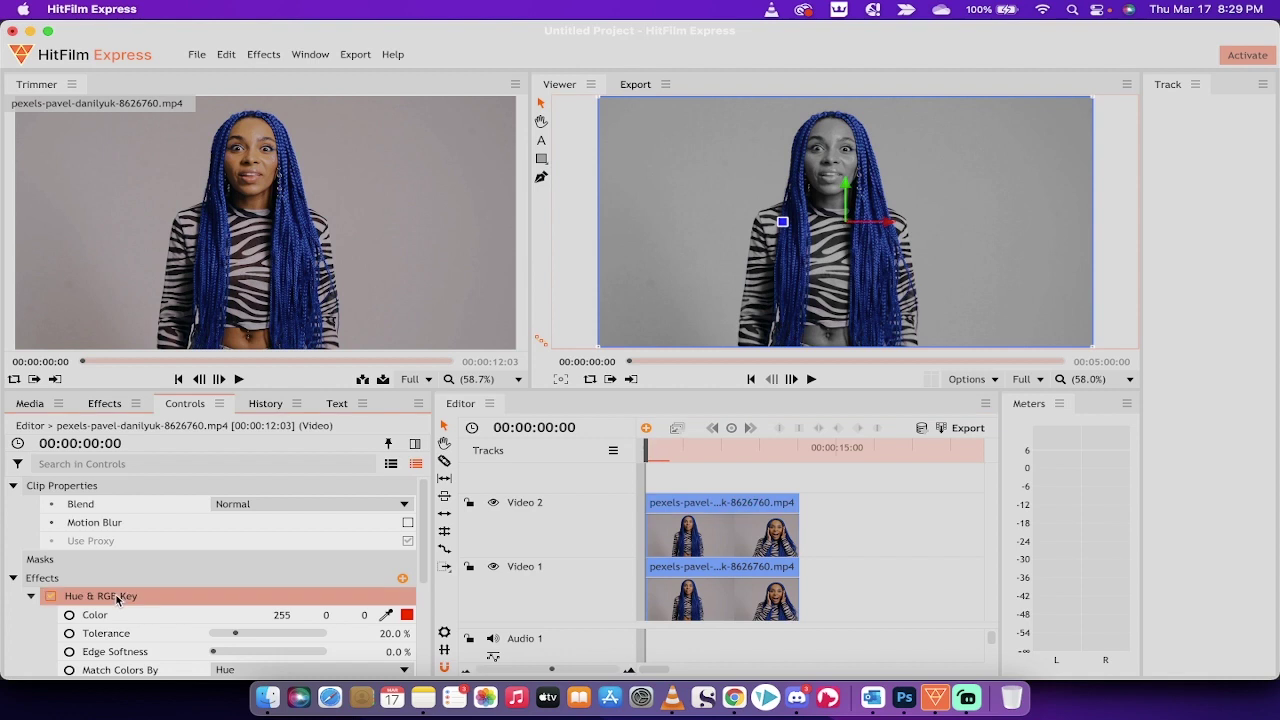
scroll(120, 594, down, 3)
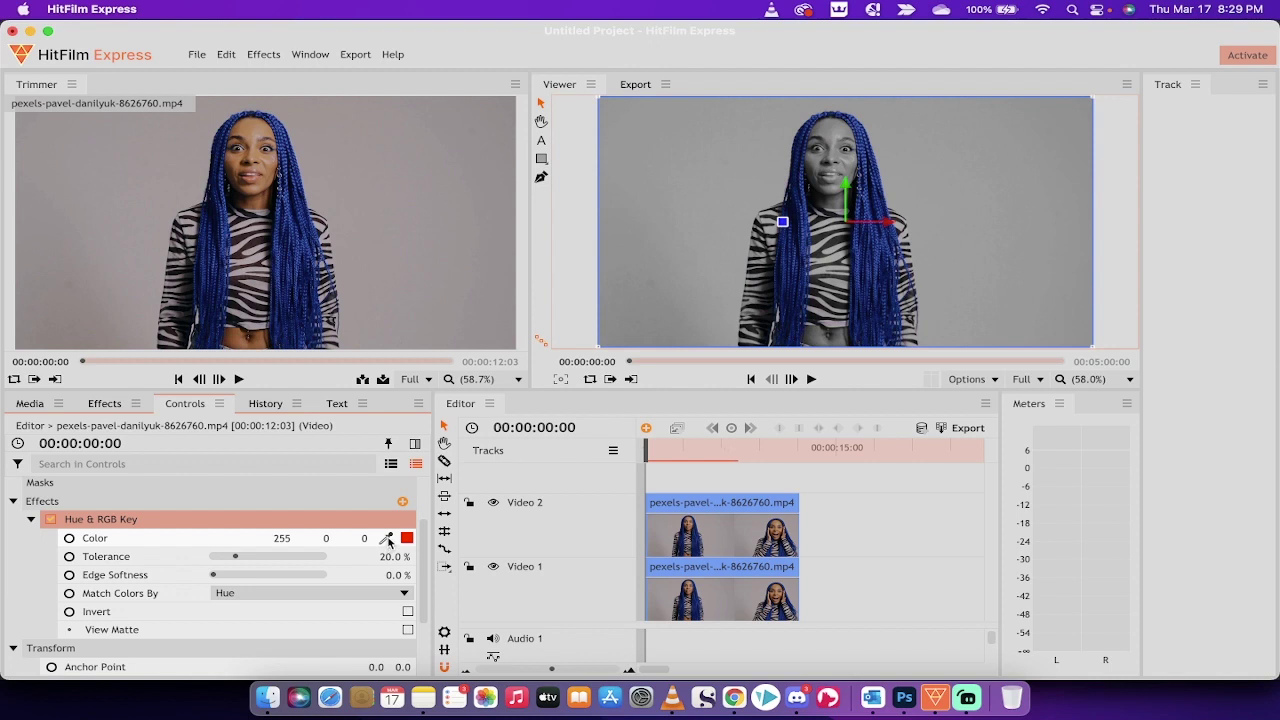
Sample the blue hair (31, 58, 132) in the Viewer as the Hue & RGB Key colour
click(96, 541)
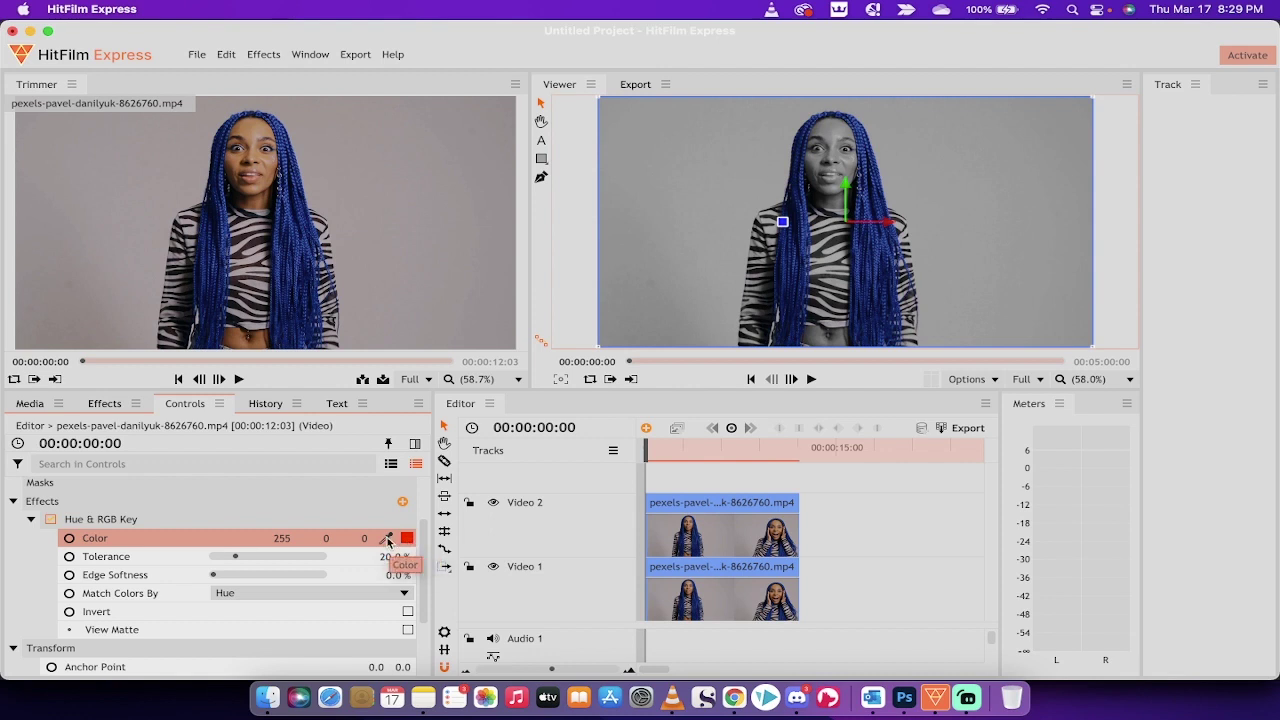
click(388, 541)
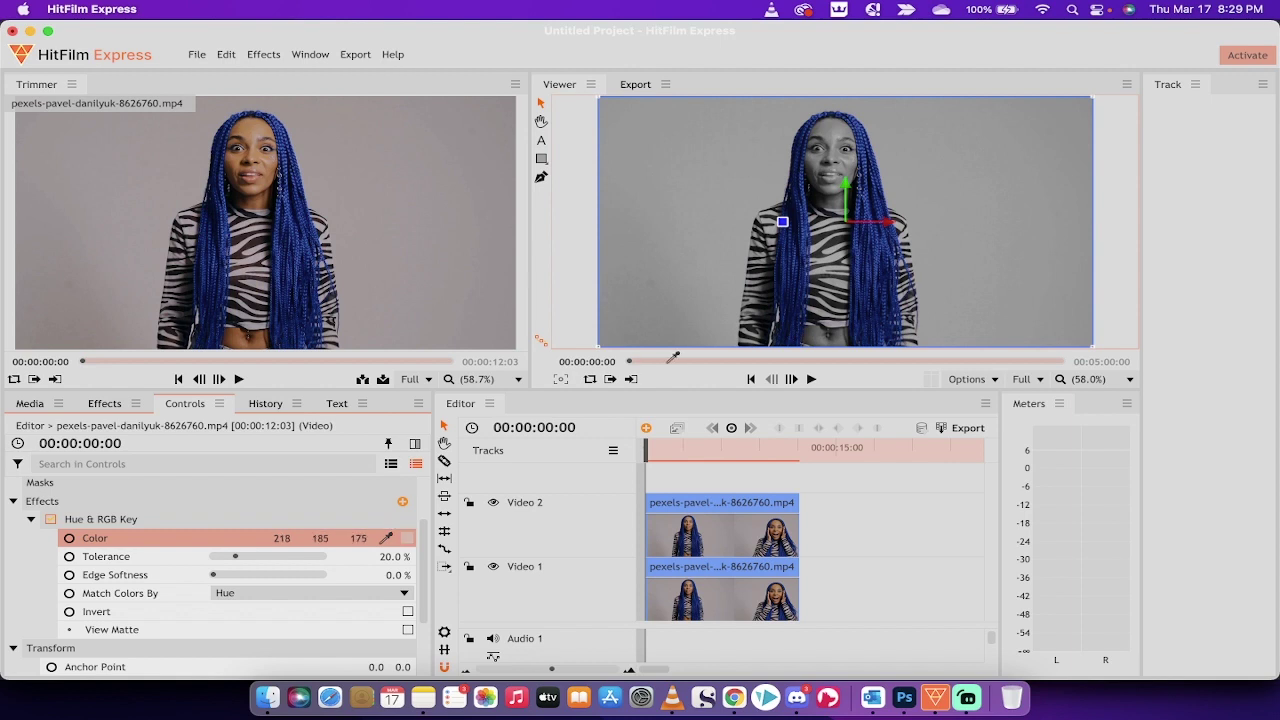
click(810, 290)
click(815, 200)
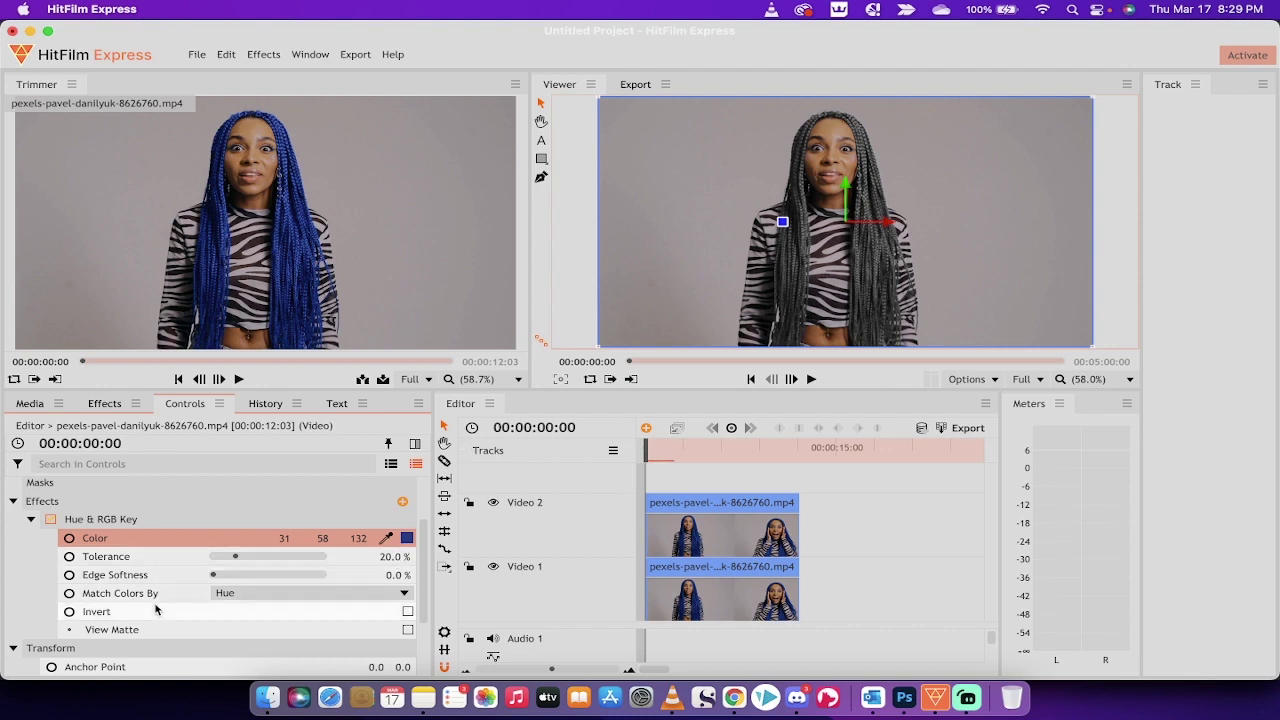
Invert the Hue & RGB Key, keep Tolerance at 20%, and enable Edge Softness
click(406, 614)
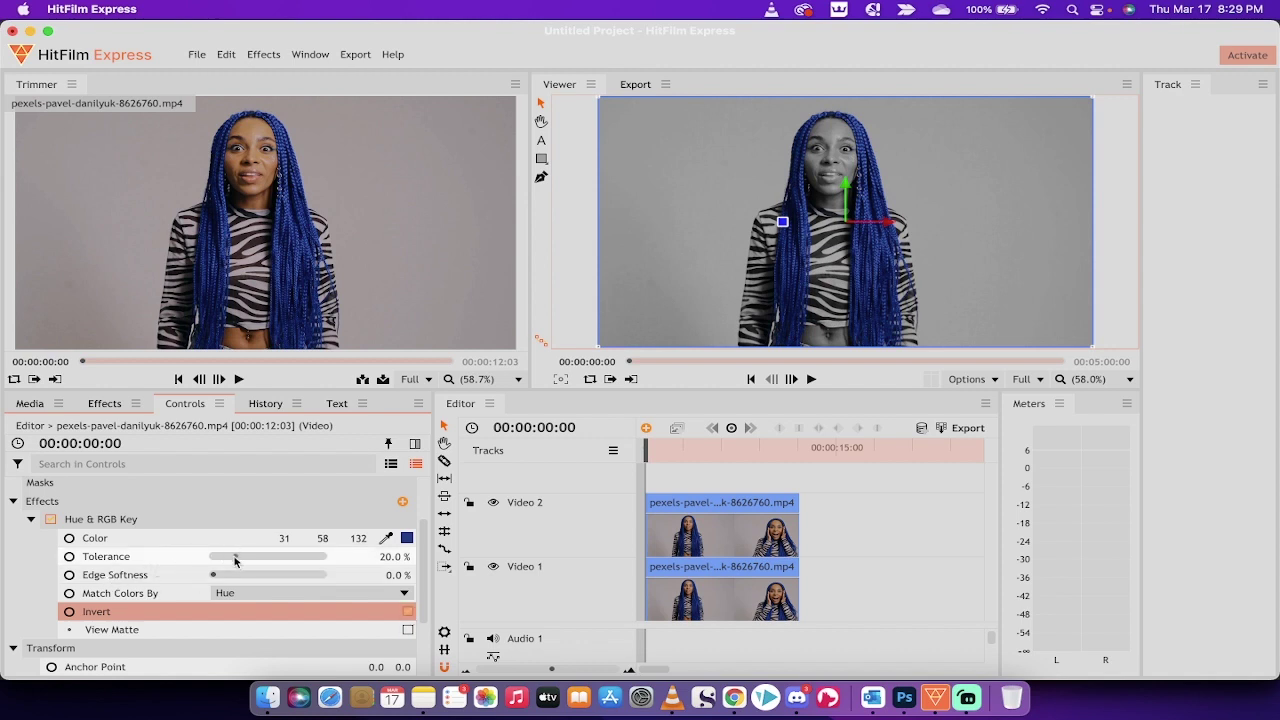
mouse_move(235, 557)
mouse_down()
mouse_move(197, 558)
mouse_move(345, 568)
mouse_move(238, 556)
mouse_up()
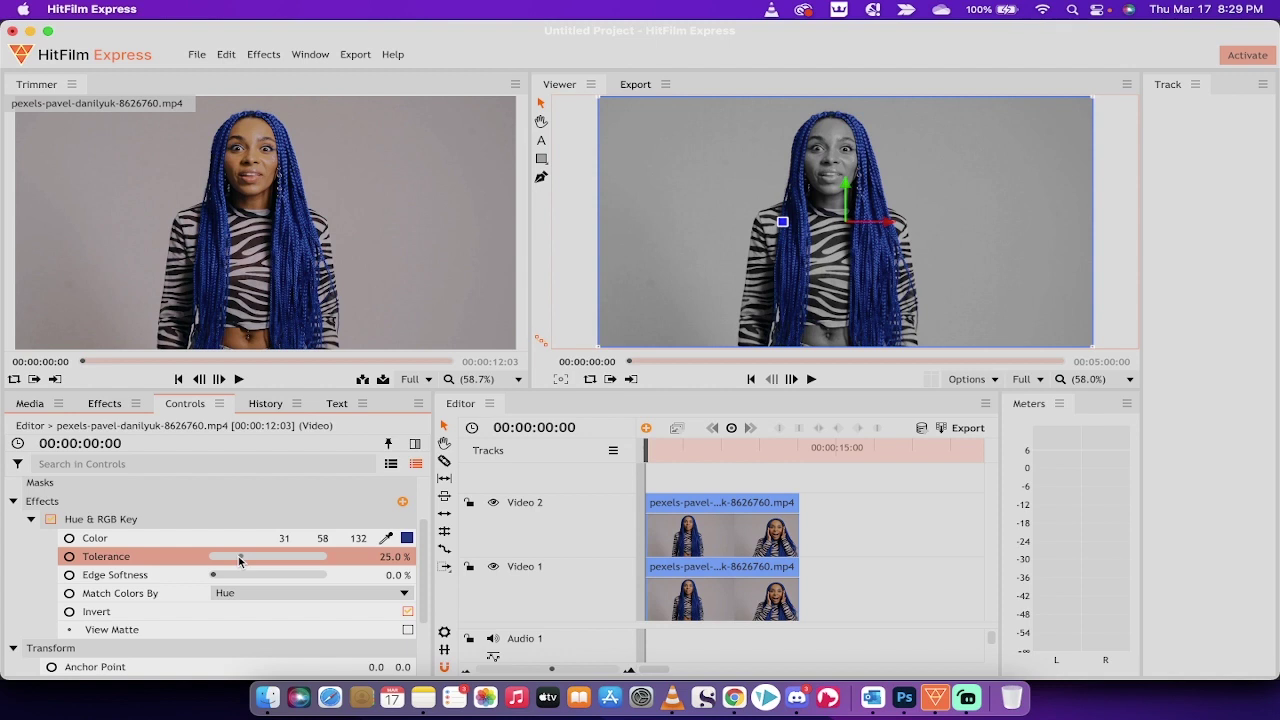
drag(239, 560, 233, 555)
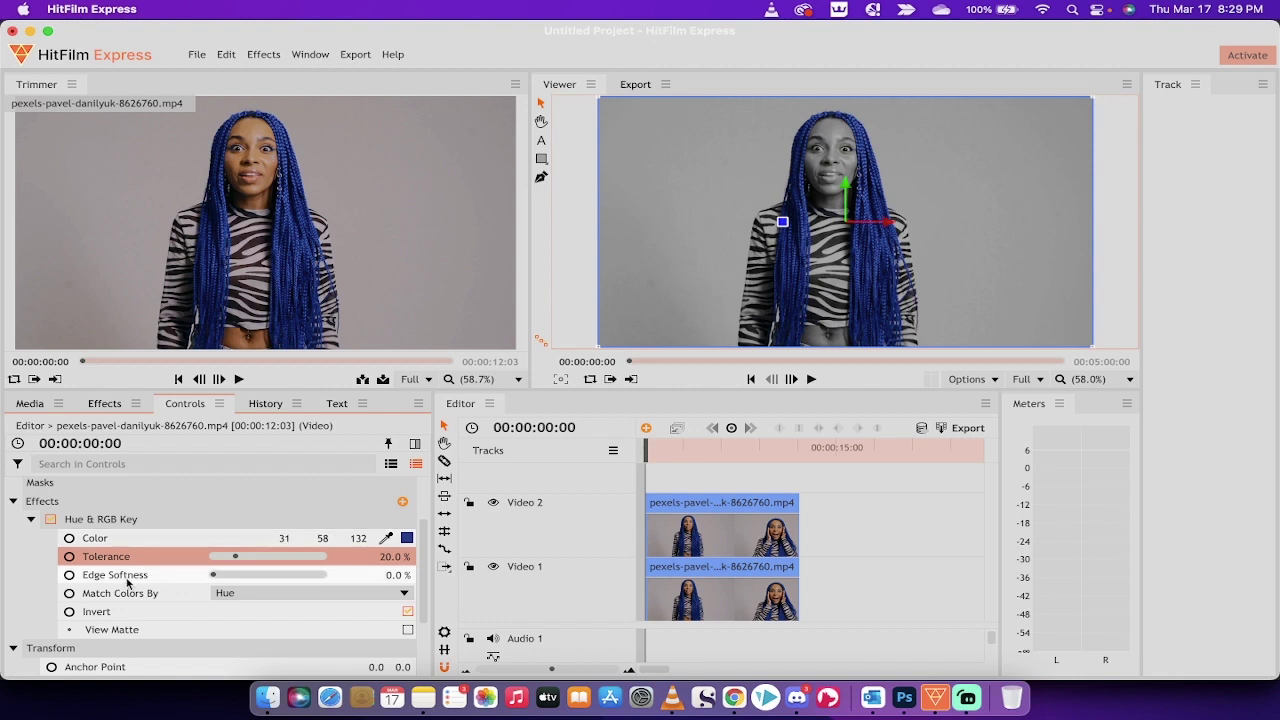
click(214, 578)
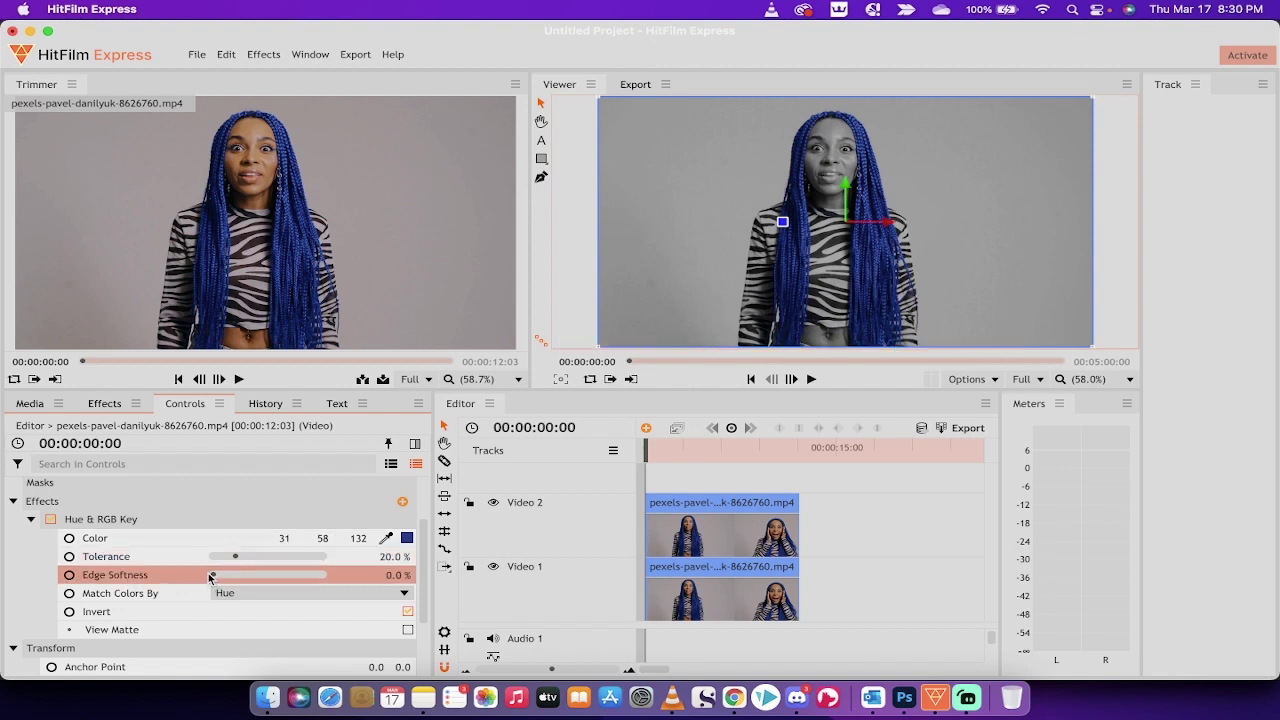
scroll(140, 600, down, 3)
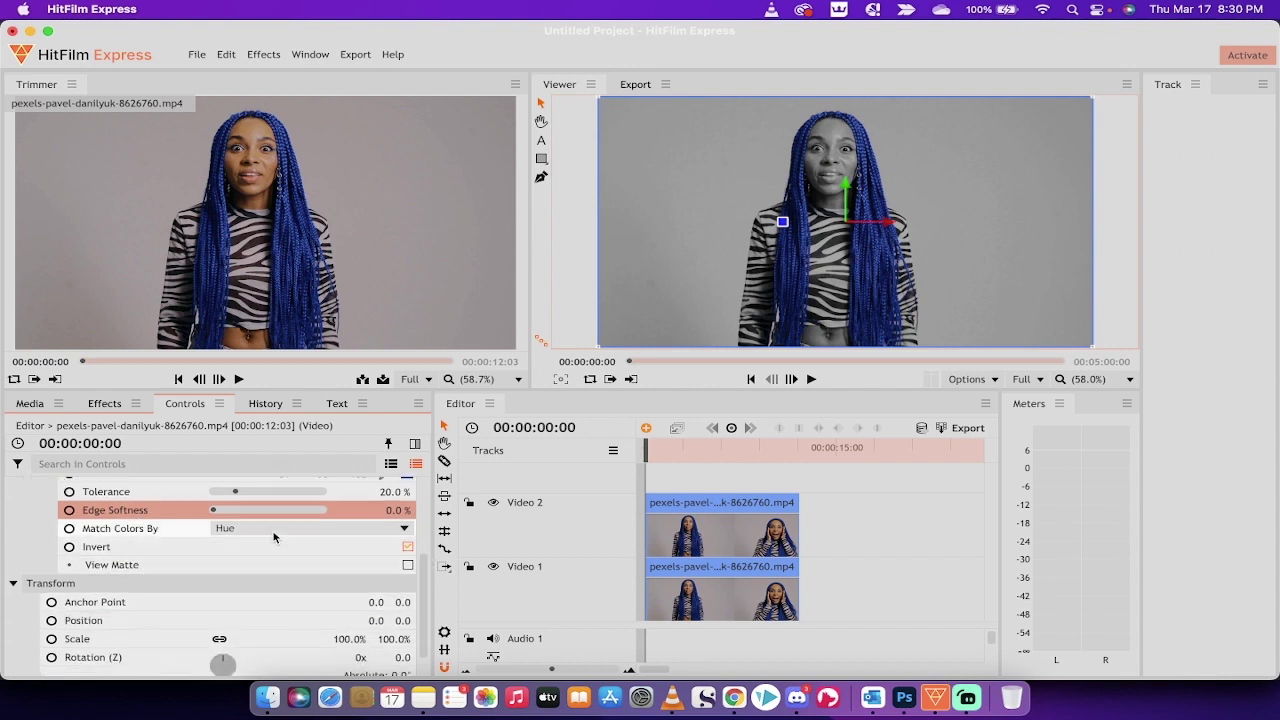
Play the composite and pause at 00:00:05:10
click(811, 379)
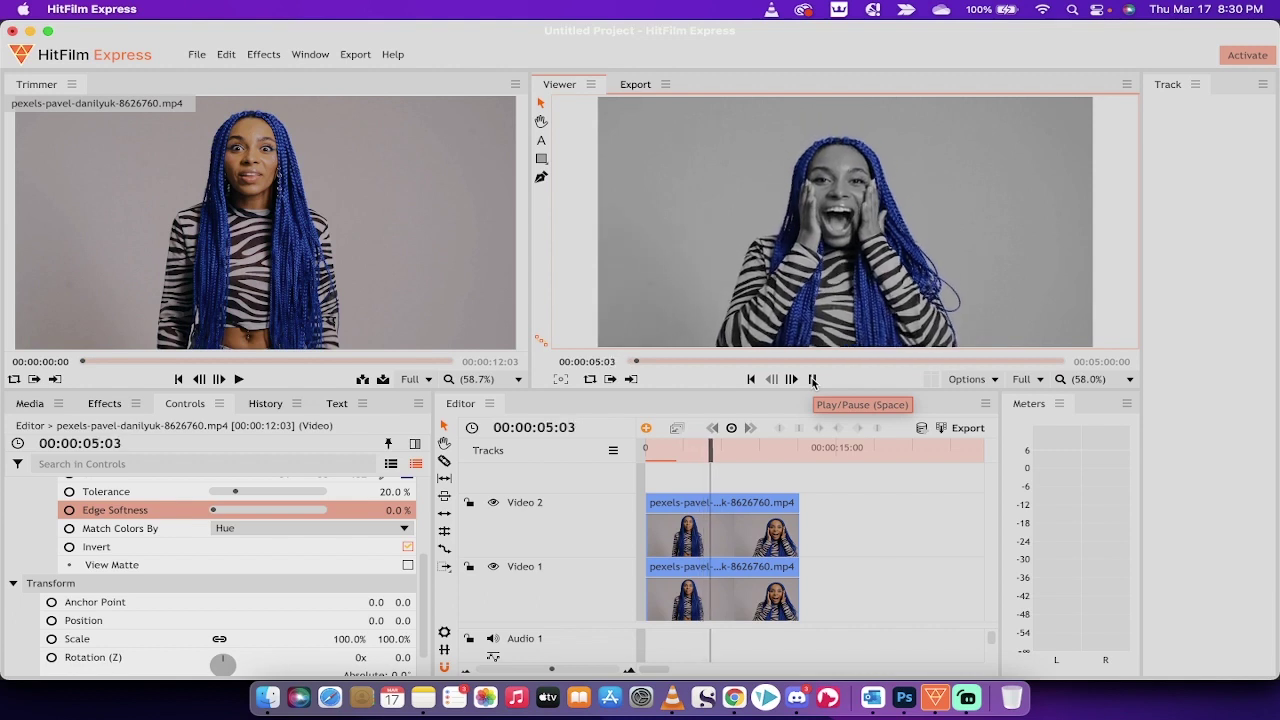
click(812, 380)
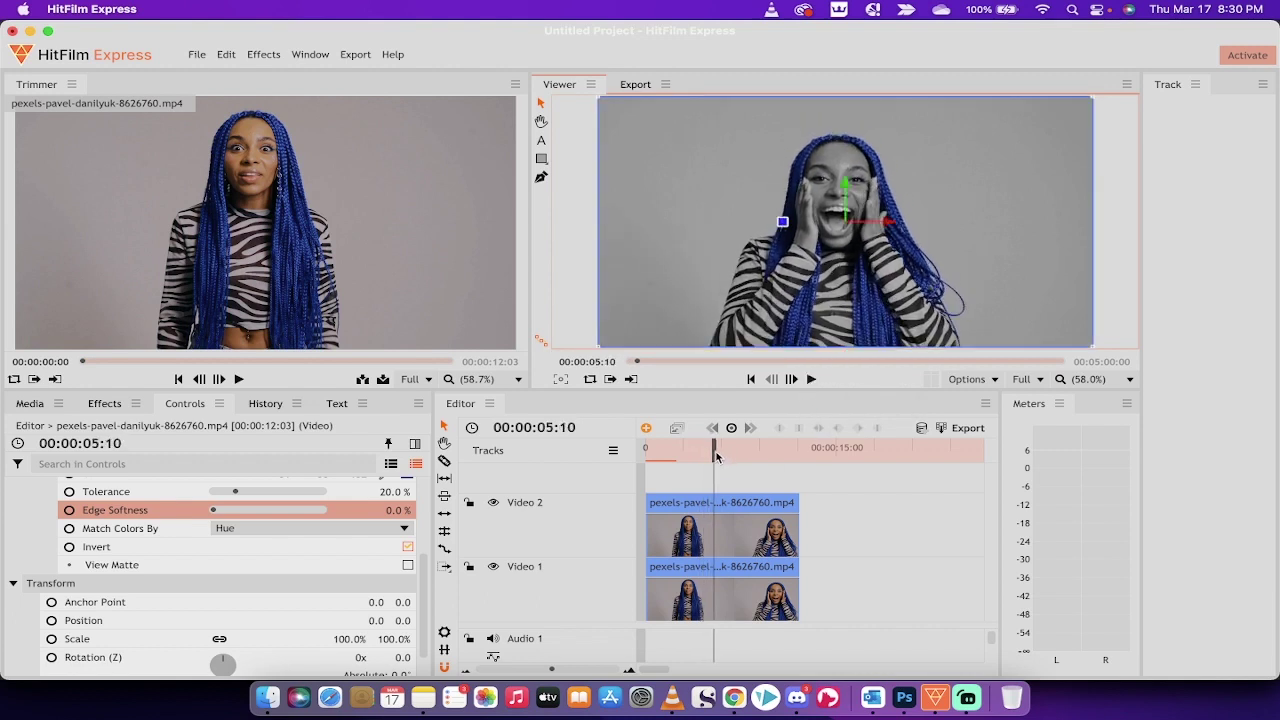